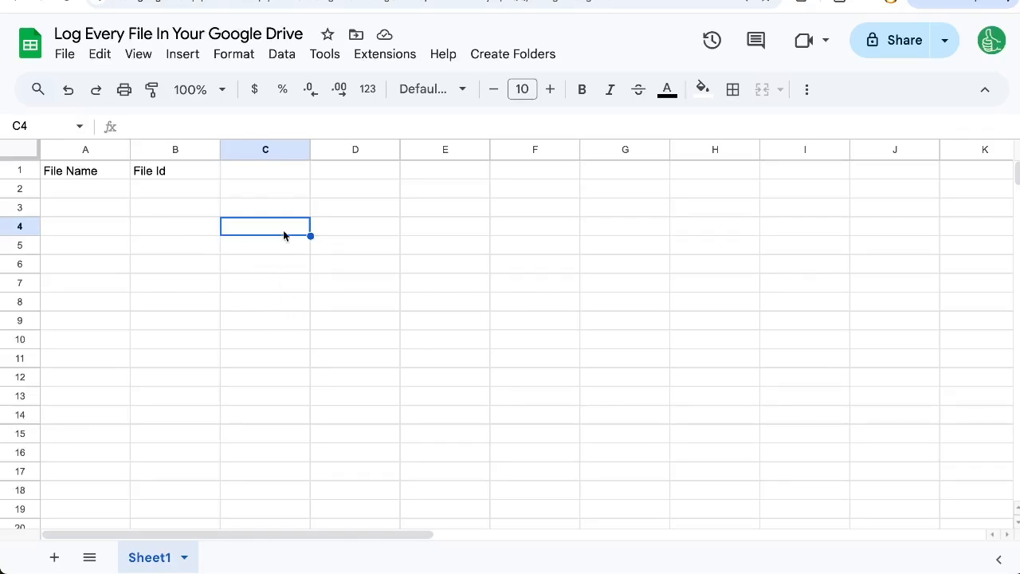
Step: Confirm the FILES sheet shows File Name and File Id in A1:B1 with empty rows below
mouse_move(175, 150)
left_click(175, 189)
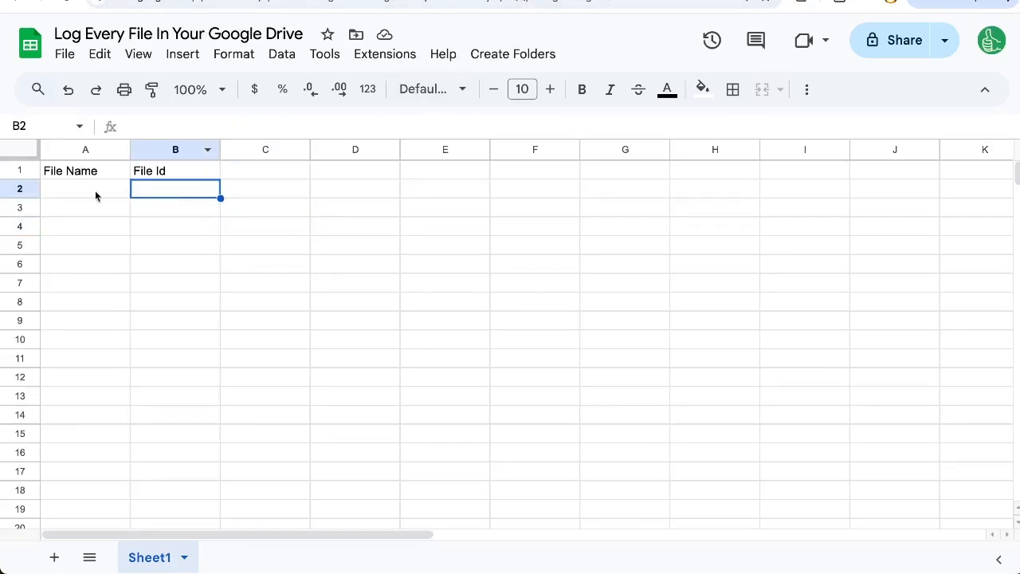
left_click_drag(86, 170, 155, 171)
left_click(167, 304)
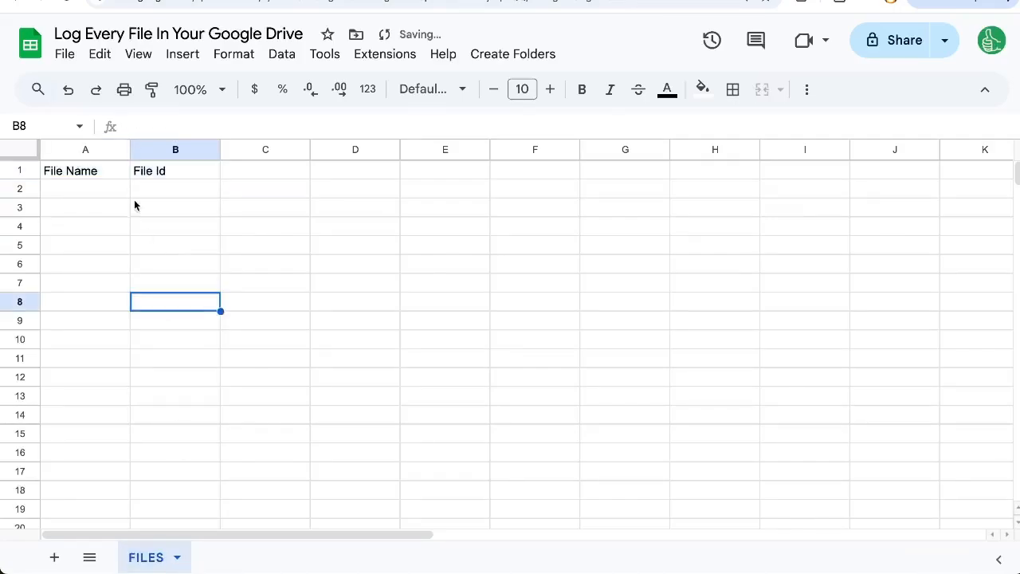
left_click(85, 171)
left_click(175, 171)
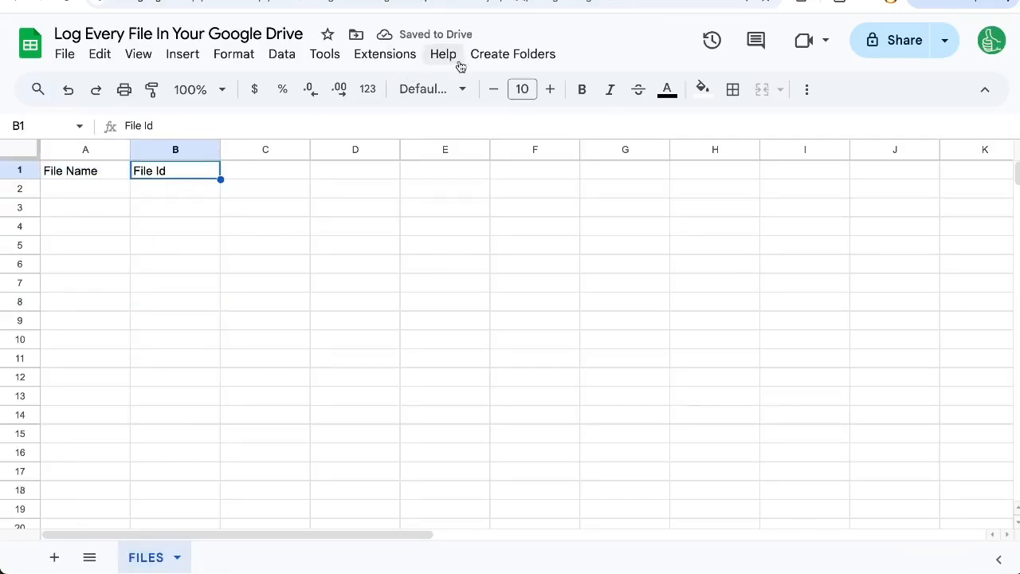
left_click_drag(85, 189, 266, 339)
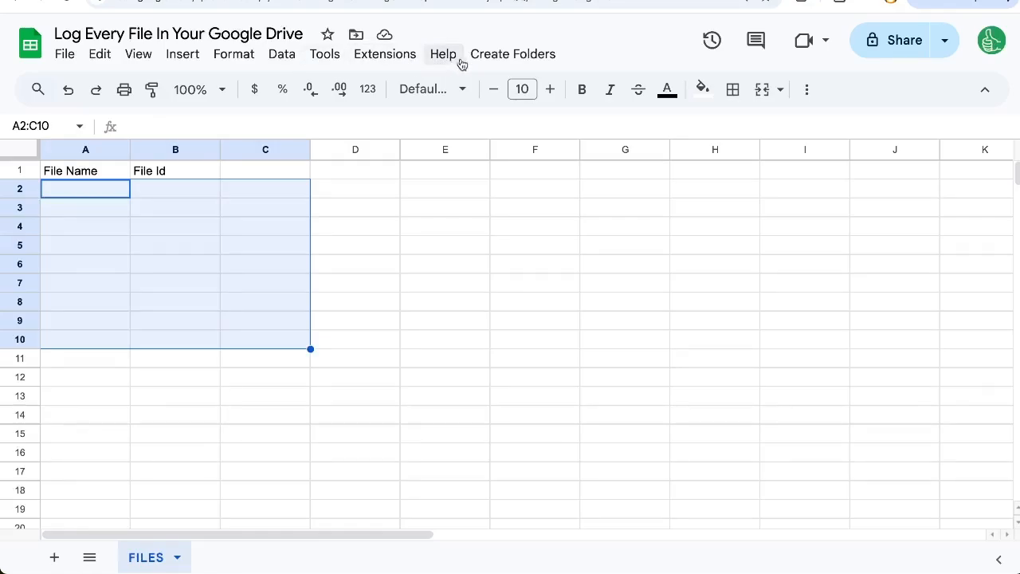
Step: In the script editor add const files = DriveApp.getFiles() and a while (files.hasNext()) loop
left_click(385, 53)
left_click(415, 139)
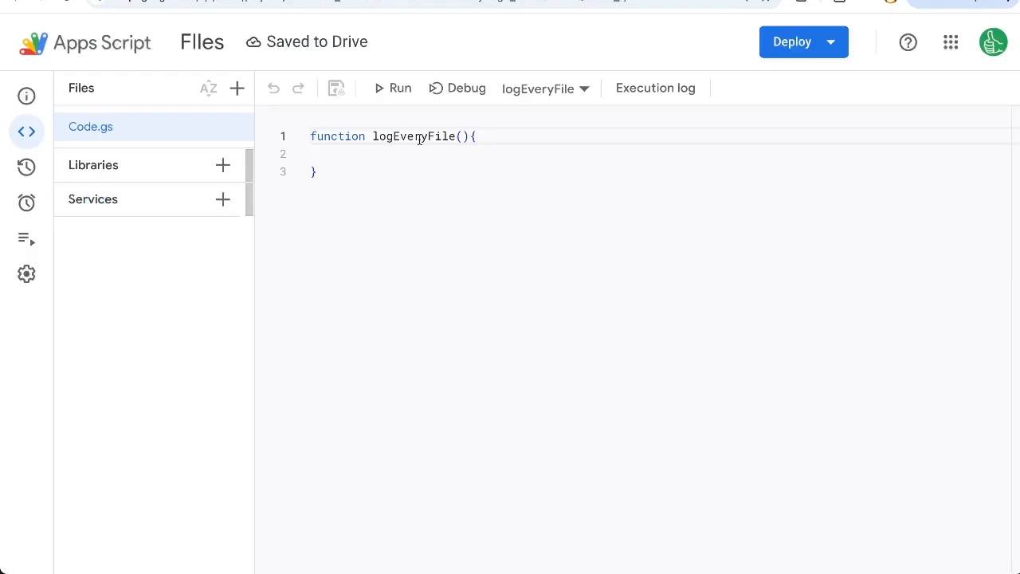
left_click(478, 137)
key("Return")
key("Return")
type("cons")
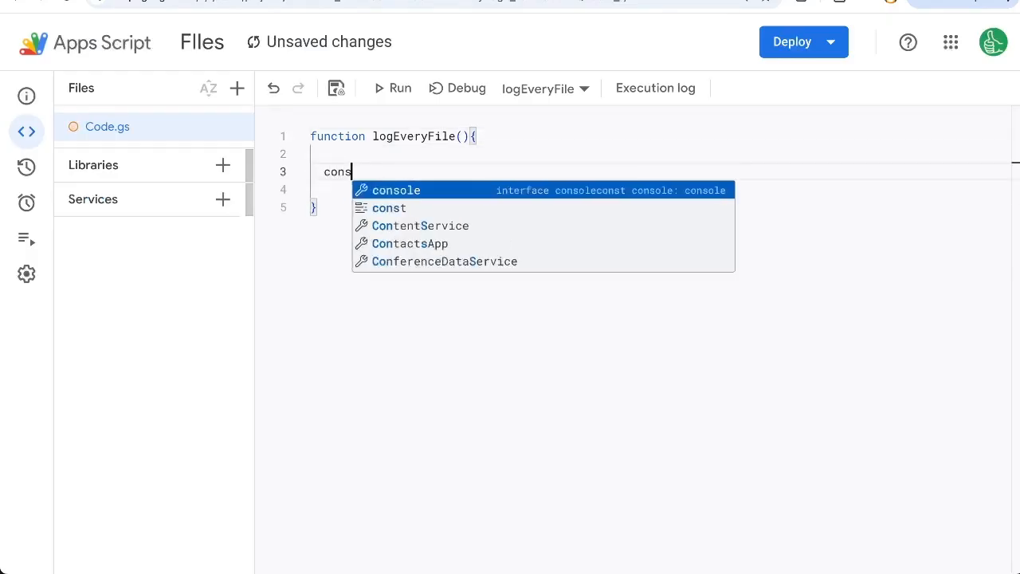
type("t files")
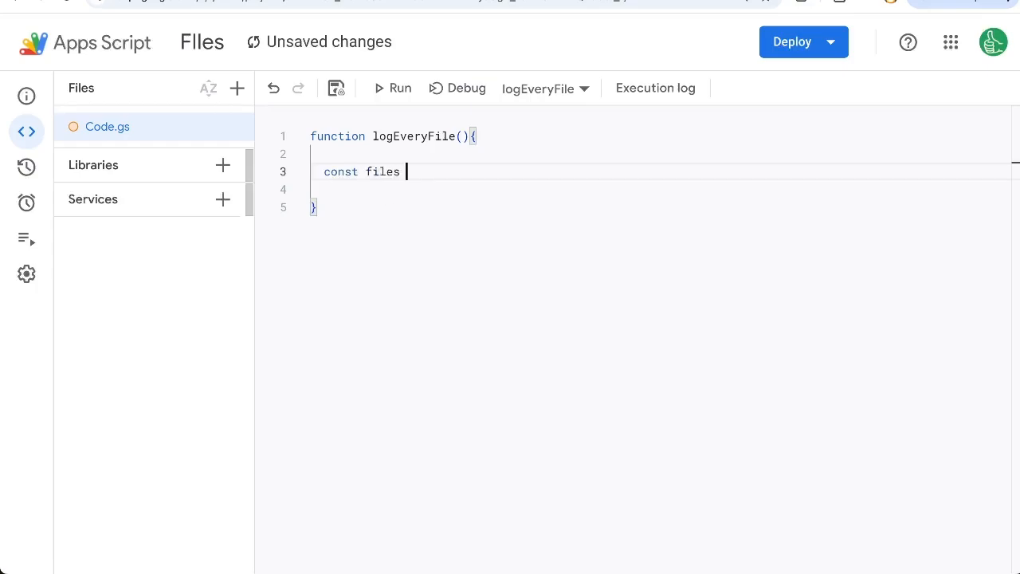
type(" = DriveAp")
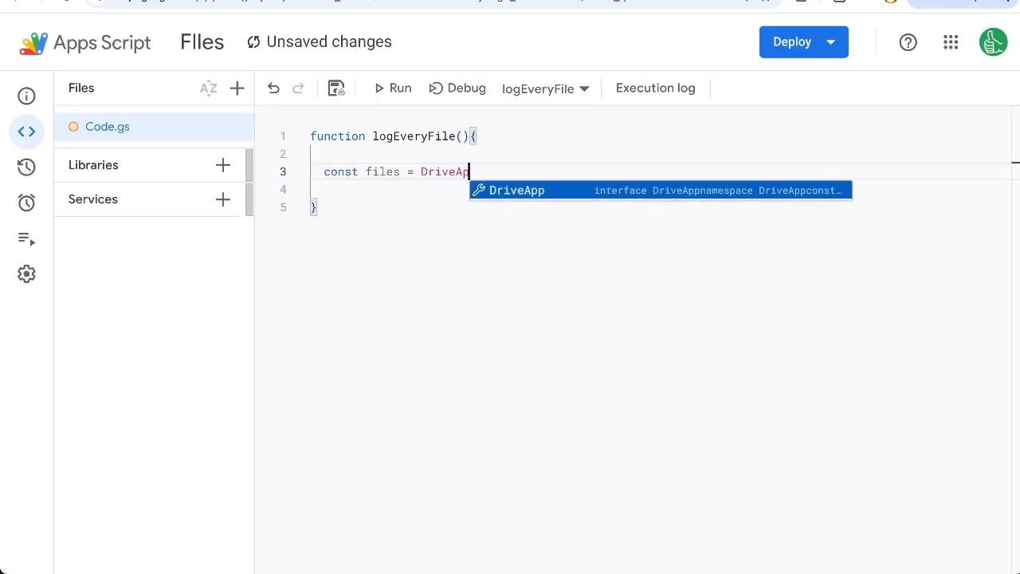
type("p.getFile")
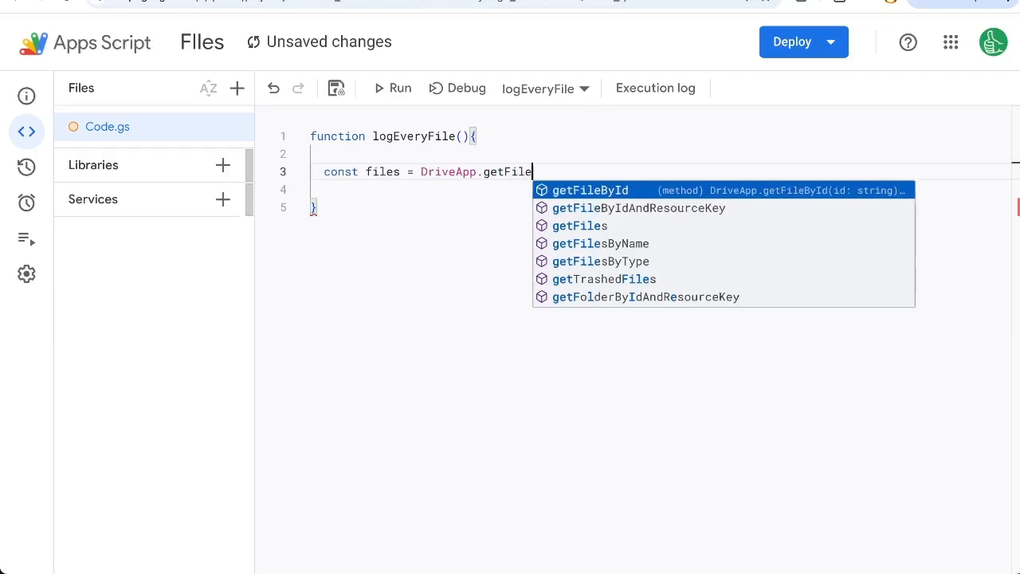
type("s()")
key("Return")
key("Return")
type("while (")
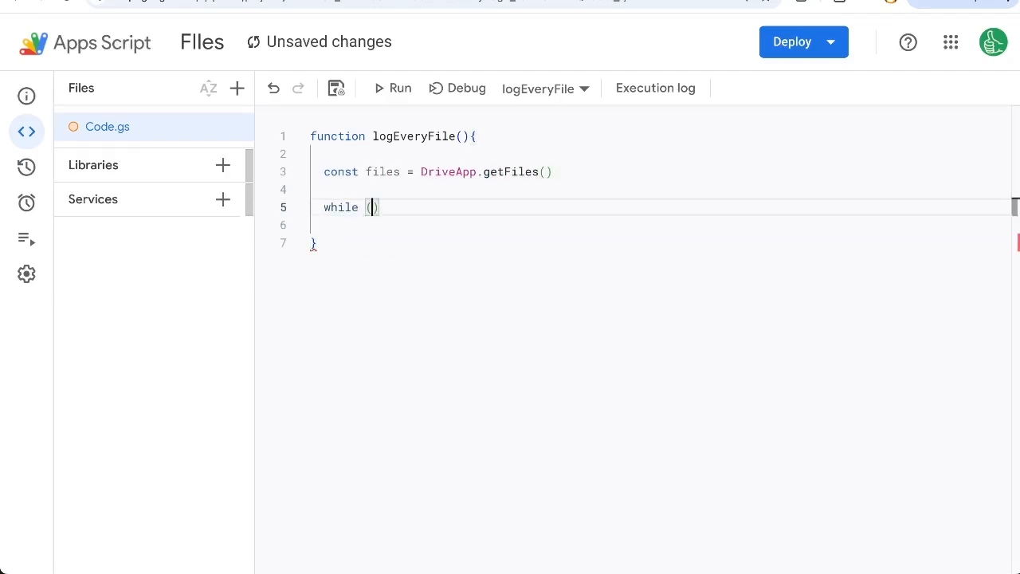
type("files.")
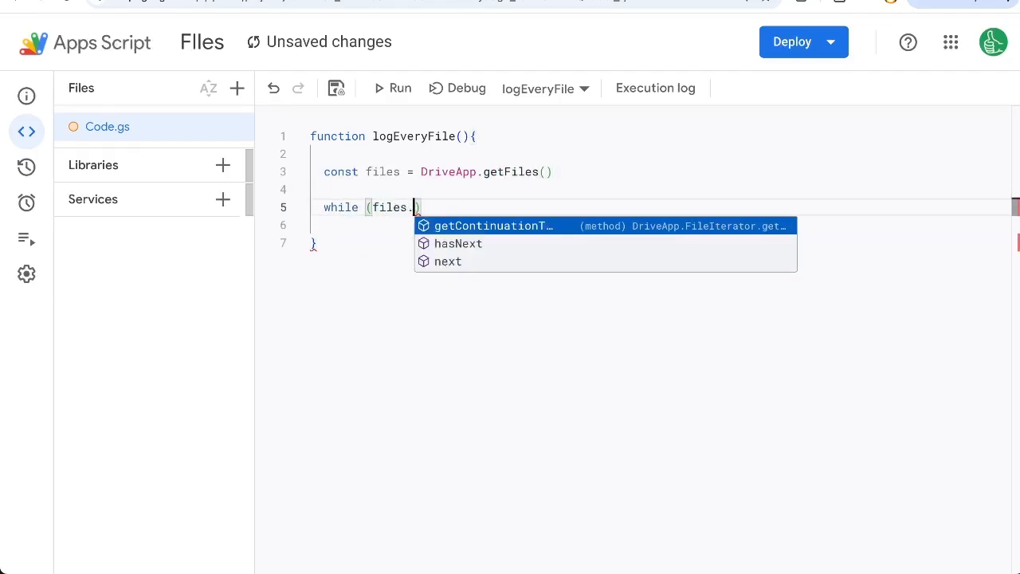
type("hasNext()")
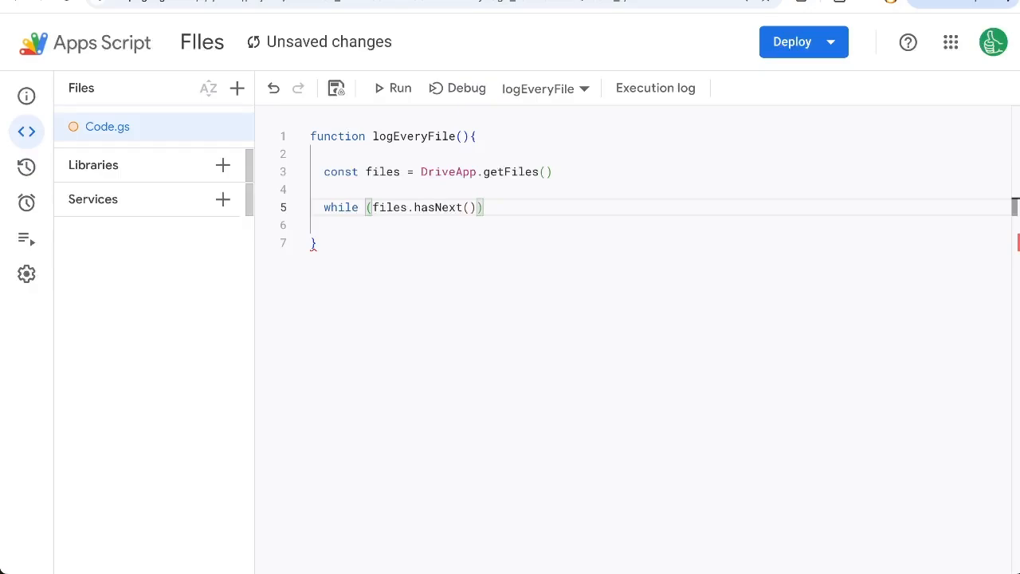
type("{")
Step: Inside the loop read const file = files.next() and its fileName, fileId and owner email
key("Return")
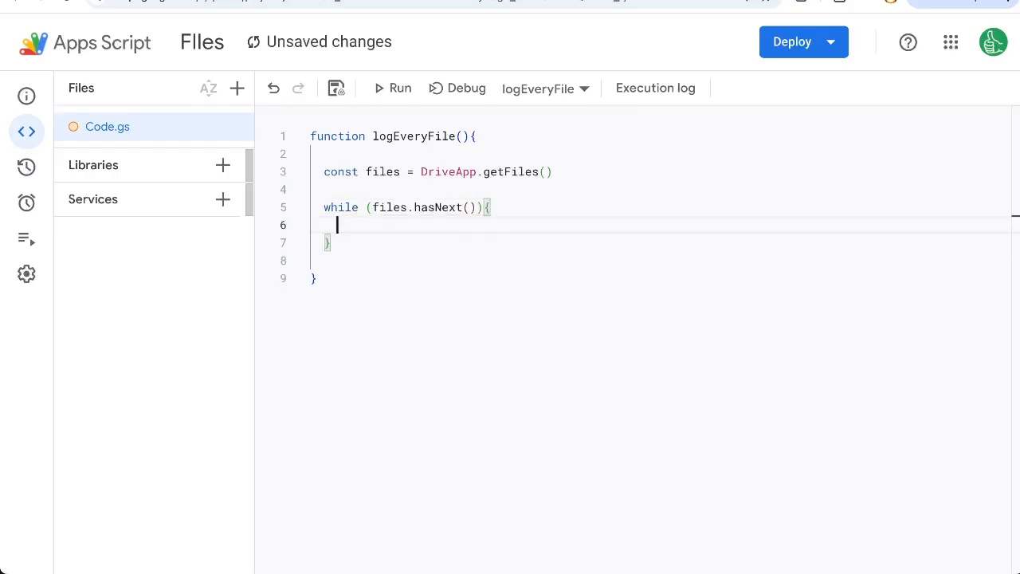
type("const file = files.next()")
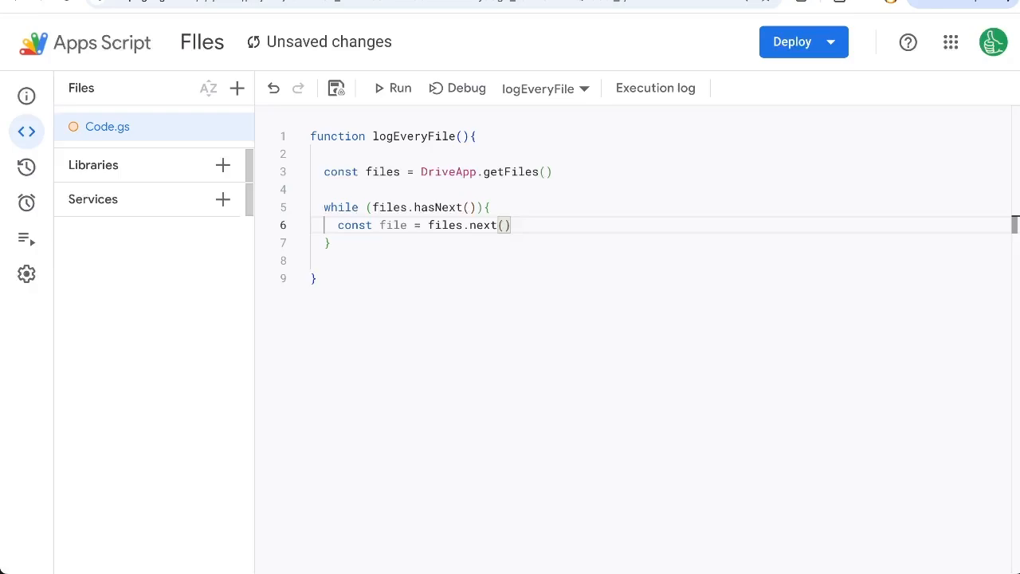
key("Return")
key("Return")
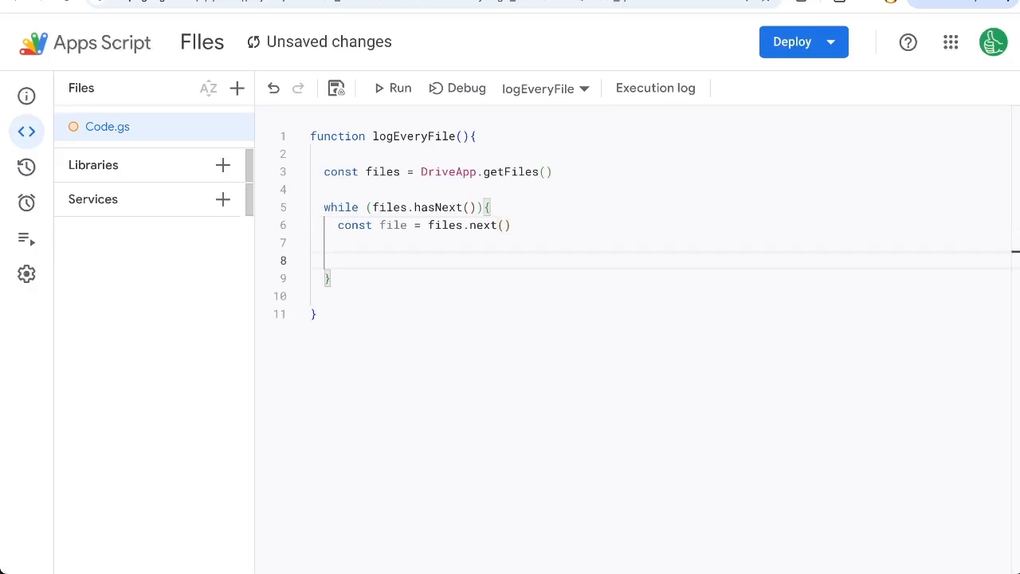
type("var ")
type("fileName")
type(" = files.")
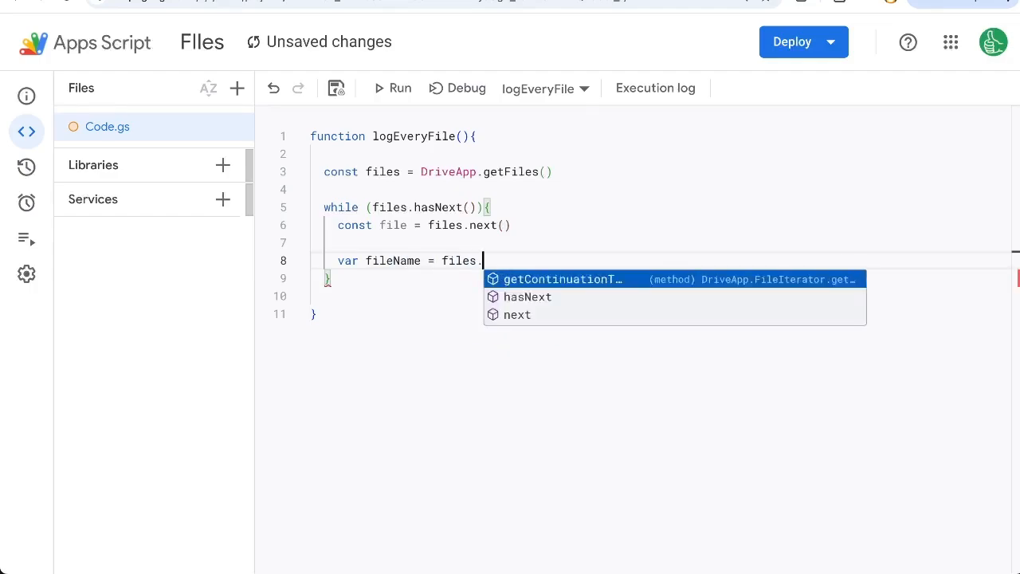
type("getName()")
key("Return")
type("var file")
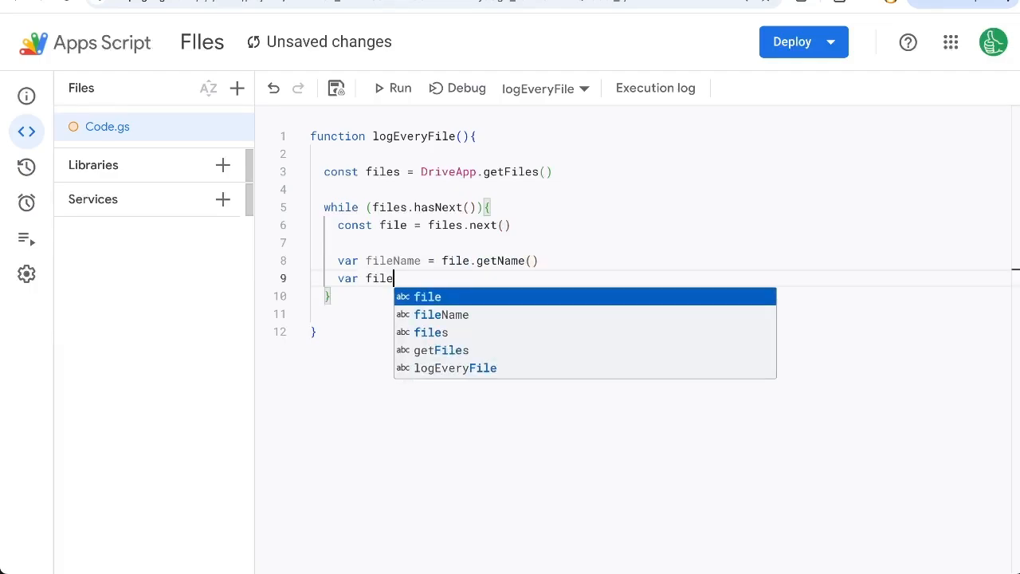
type("Id = file.")
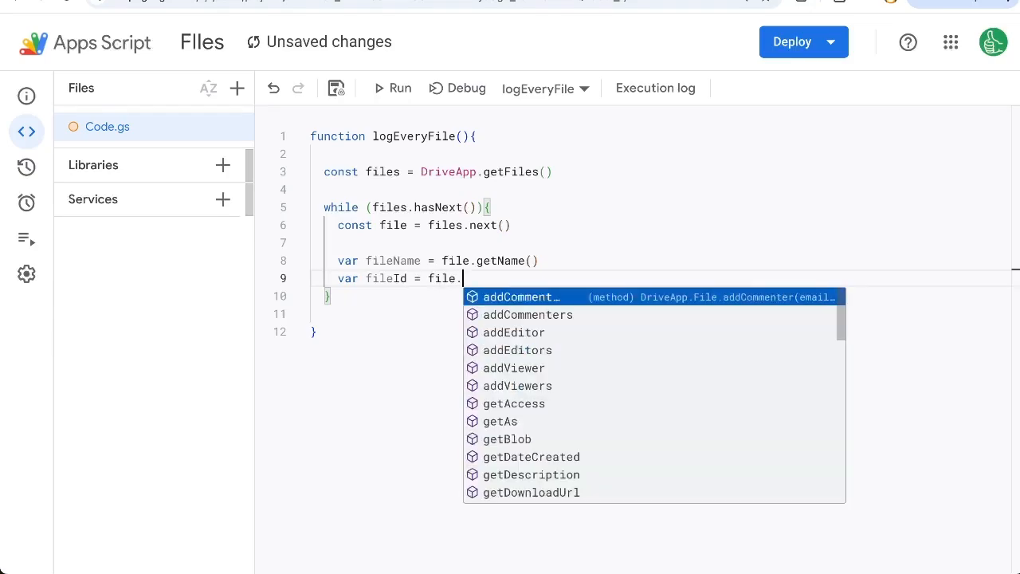
type("i")
key("BackSpace")
type("getId()")
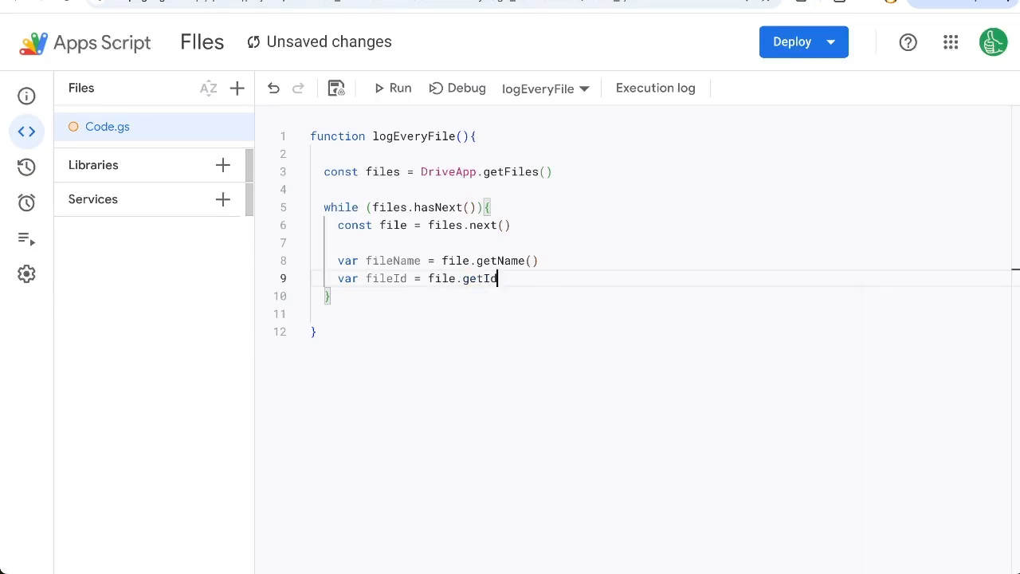
key("Return")
type("file.")
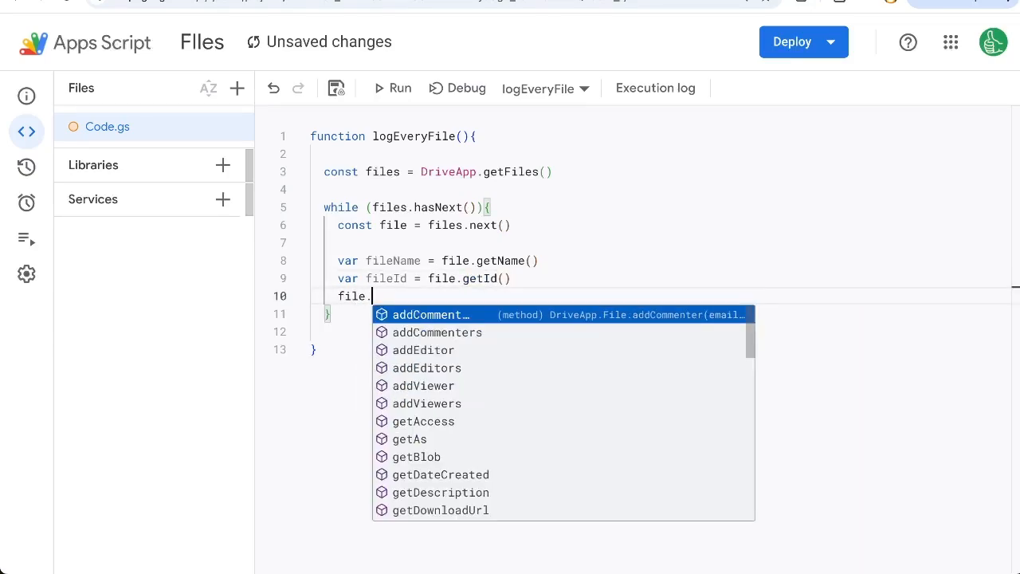
type("get")
scroll(494, 375, "down", 1)
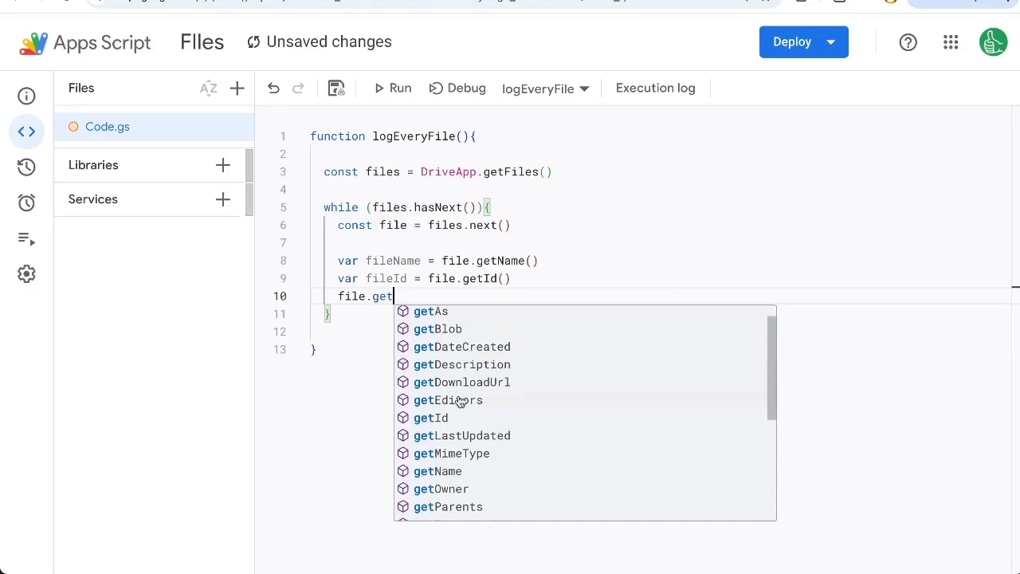
scroll(462, 422, "down", 2)
left_click(441, 463)
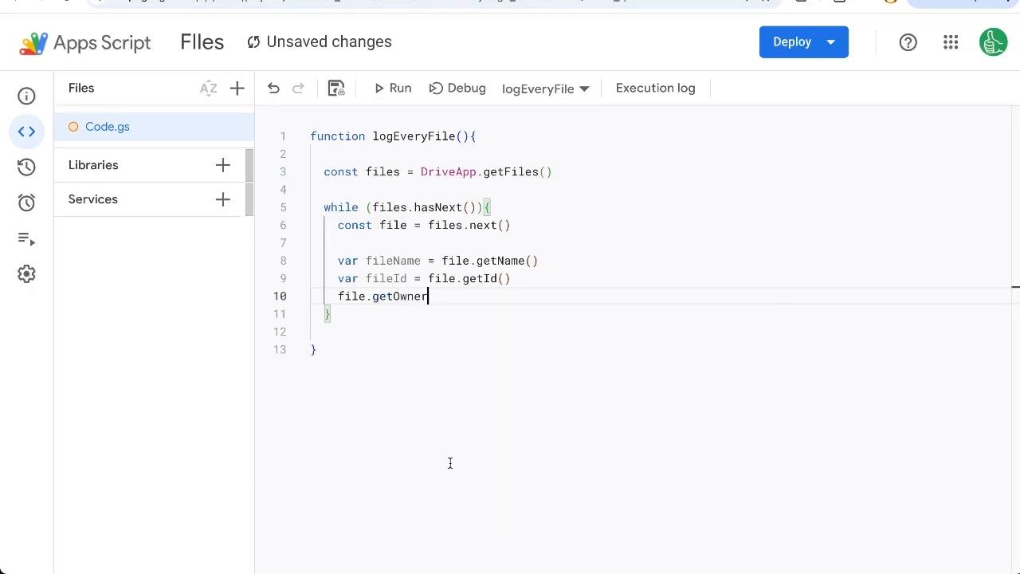
type("().getEmail(")
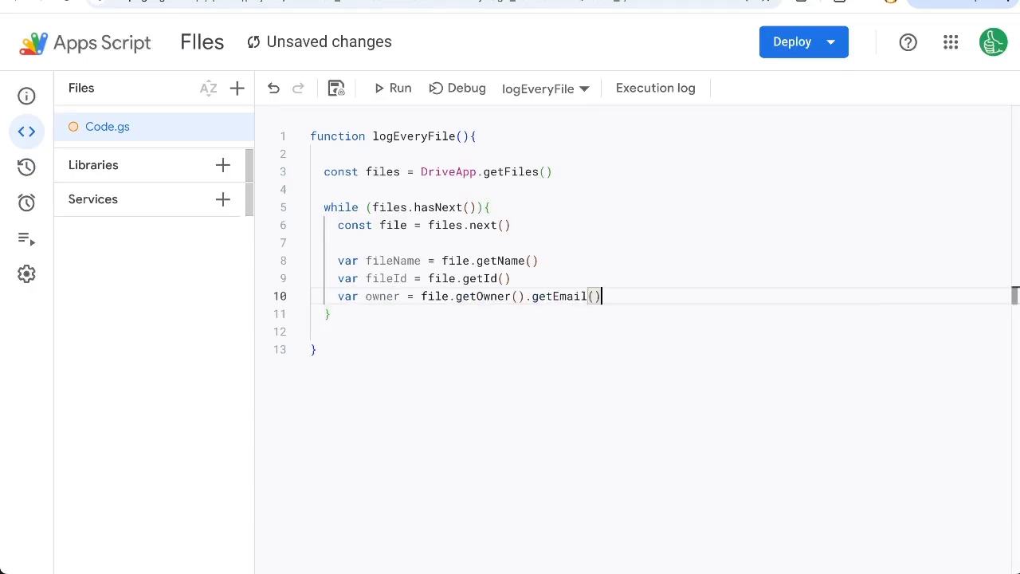
Step: Review the getOwner().getEmail() owner line on line 10
left_click_drag(421, 295, 607, 296)
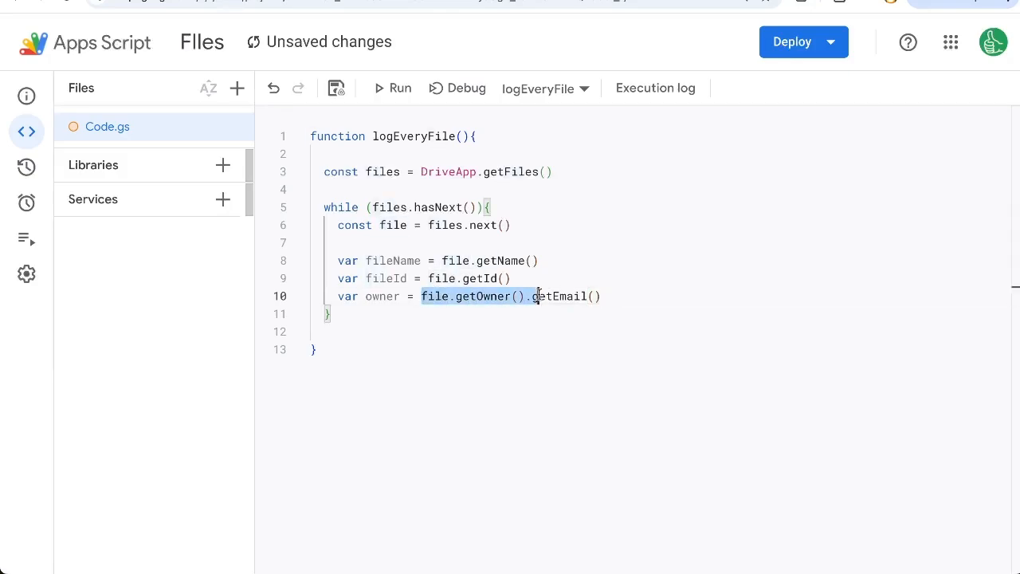
left_click(629, 295)
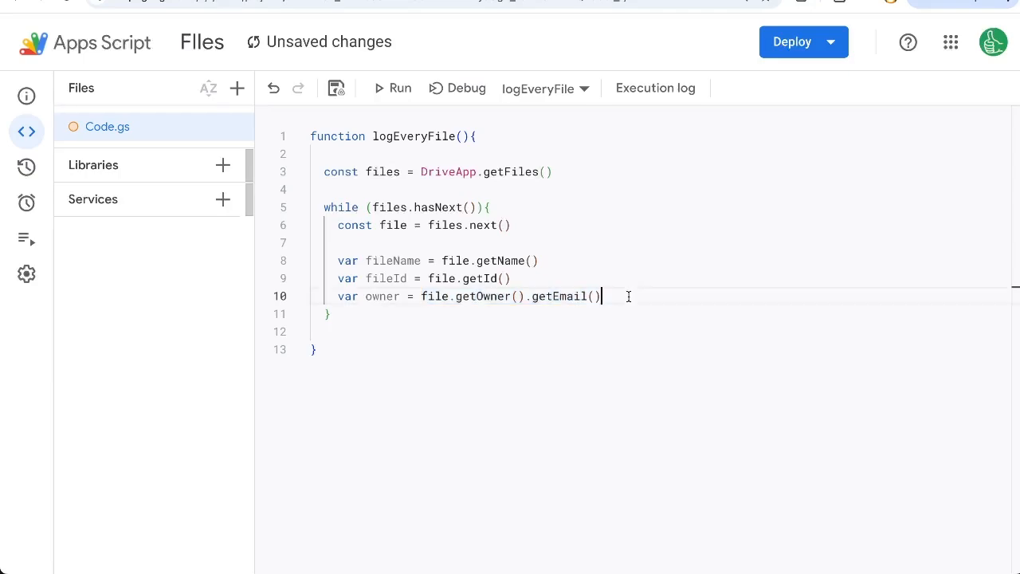
left_click_drag(606, 296, 340, 296)
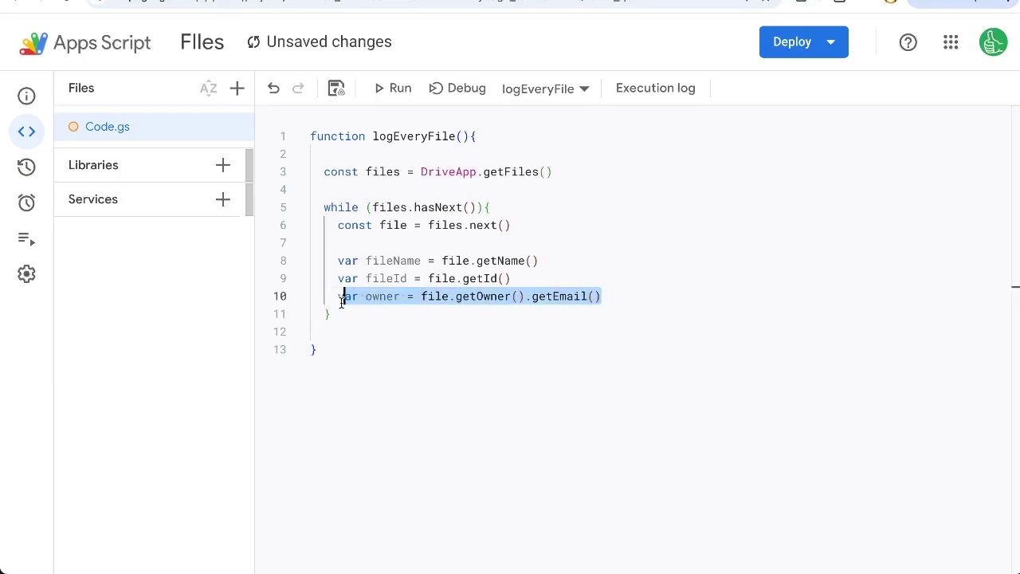
Step: Add var me = Session.getActiveUser().getEmail() and an if (owner == me) block
left_click(610, 296)
key("Return")
key("Return")
type("if (")
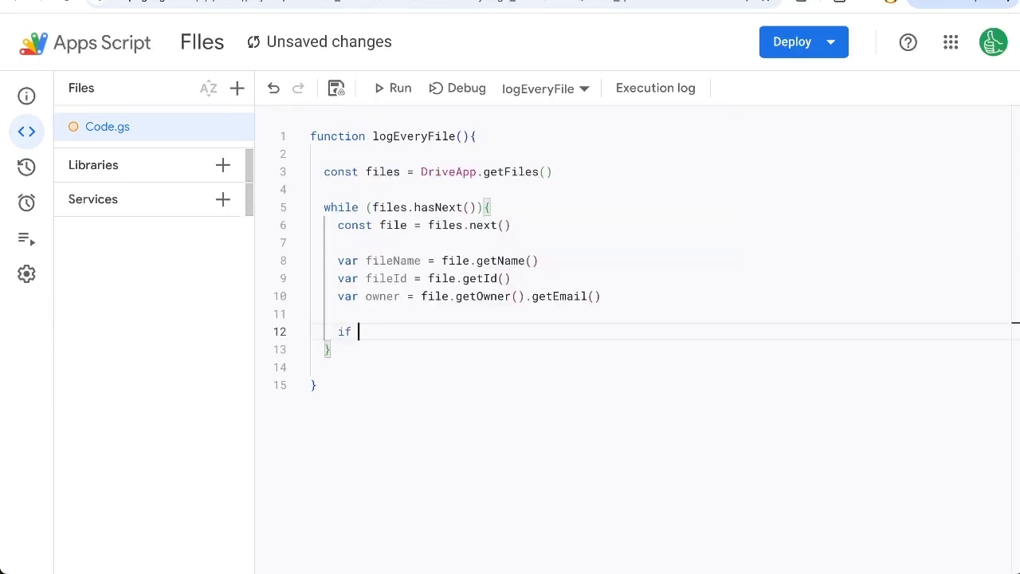
type("owner ==")
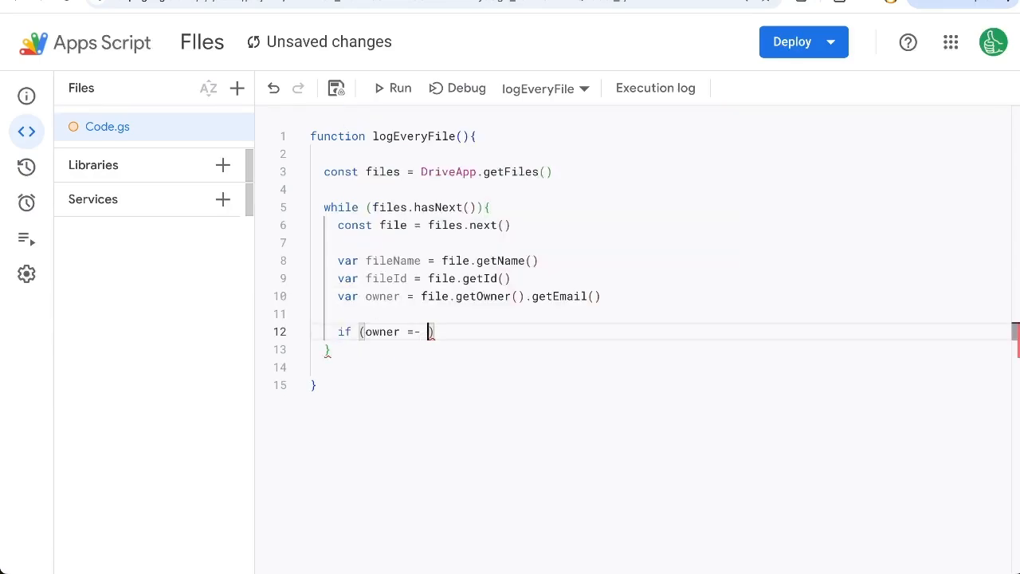
left_click(343, 314)
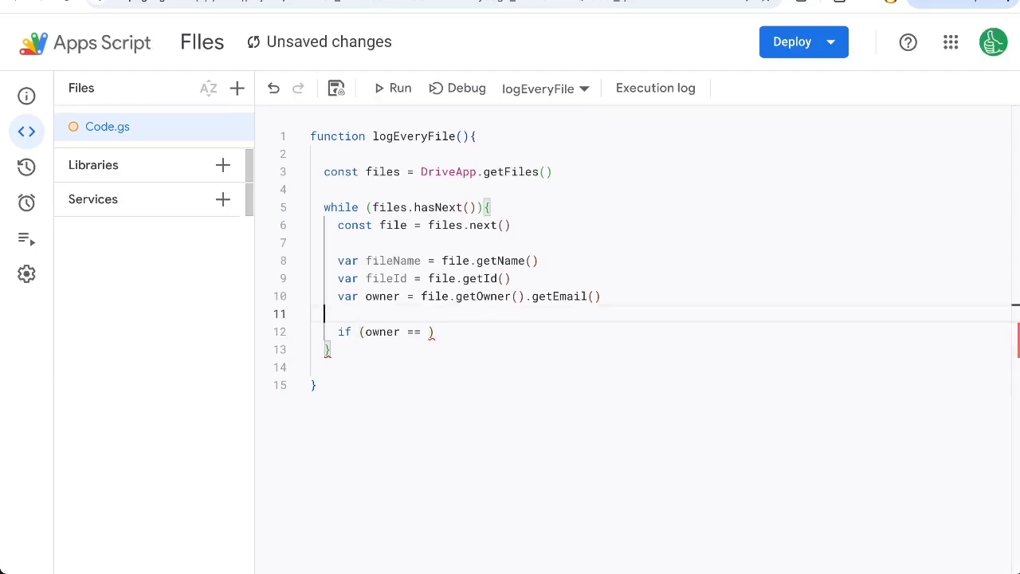
type("var me = ")
type("SpreadsheetApp.get")
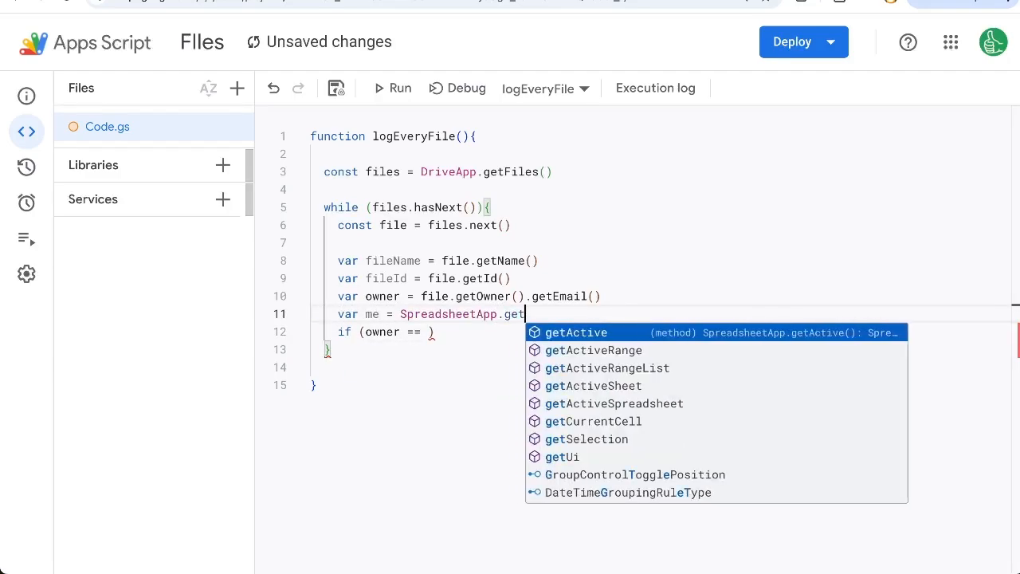
key("Down")
key("Down")
key("Down")
key("Down")
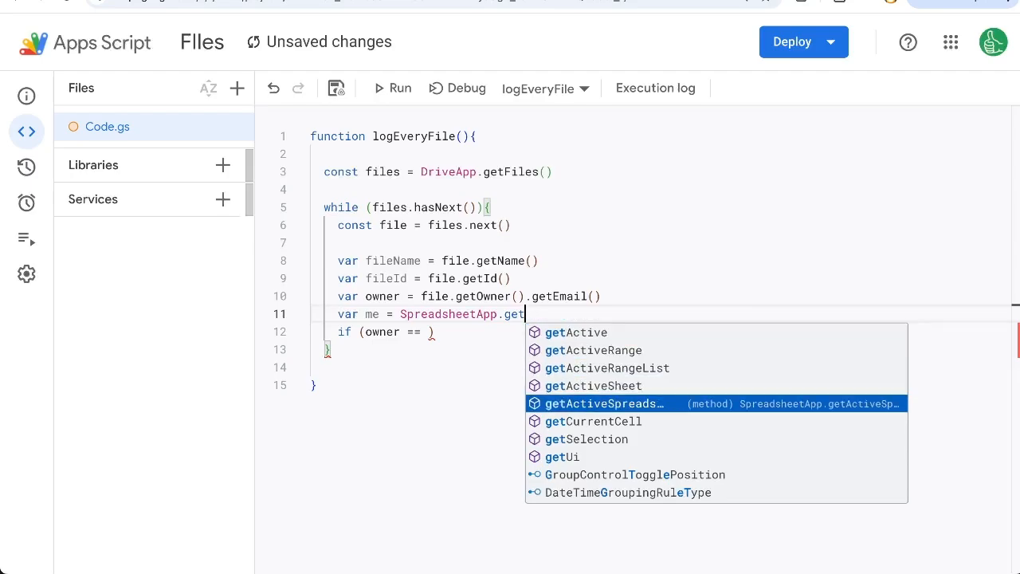
type("Activ")
key("BackSpace")
key("BackSpace")
key("BackSpace")
key("BackSpace")
key("BackSpace")
key("BackSpace")
key("BackSpace")
key("BackSpace")
key("BackSpace")
type("Session.getActiveUser")
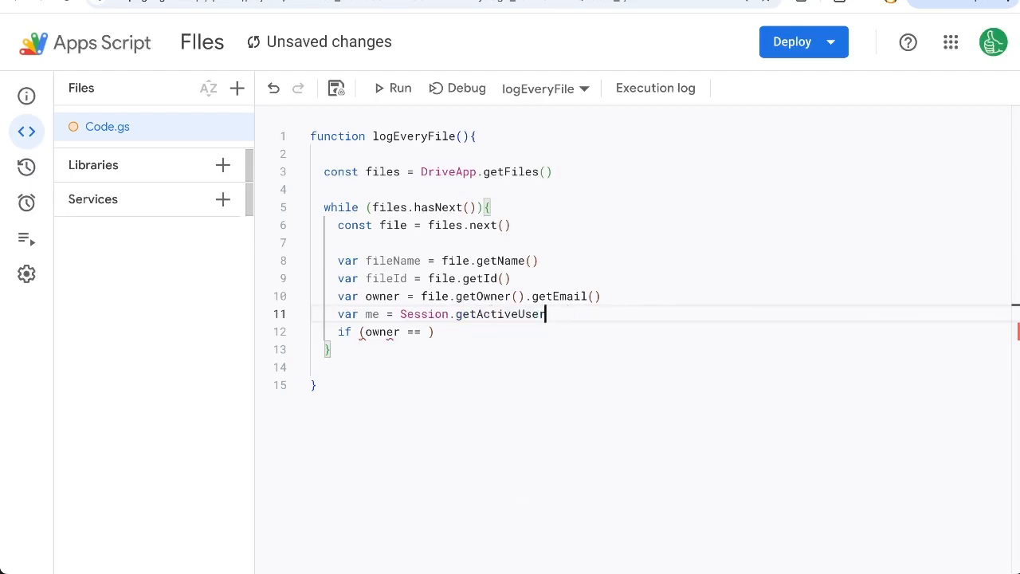
type("().getEmail*()")
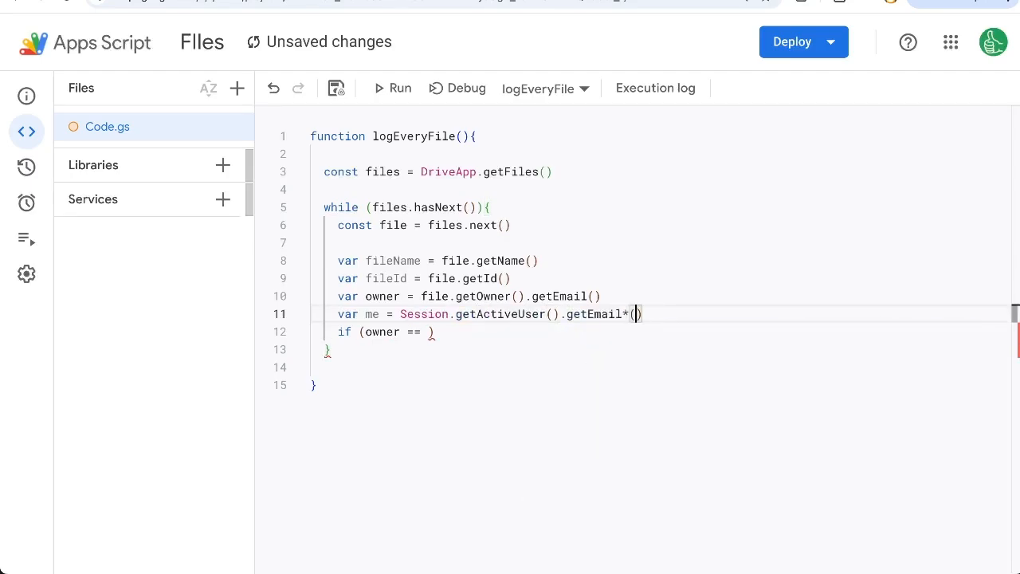
left_click(423, 332)
type("me")
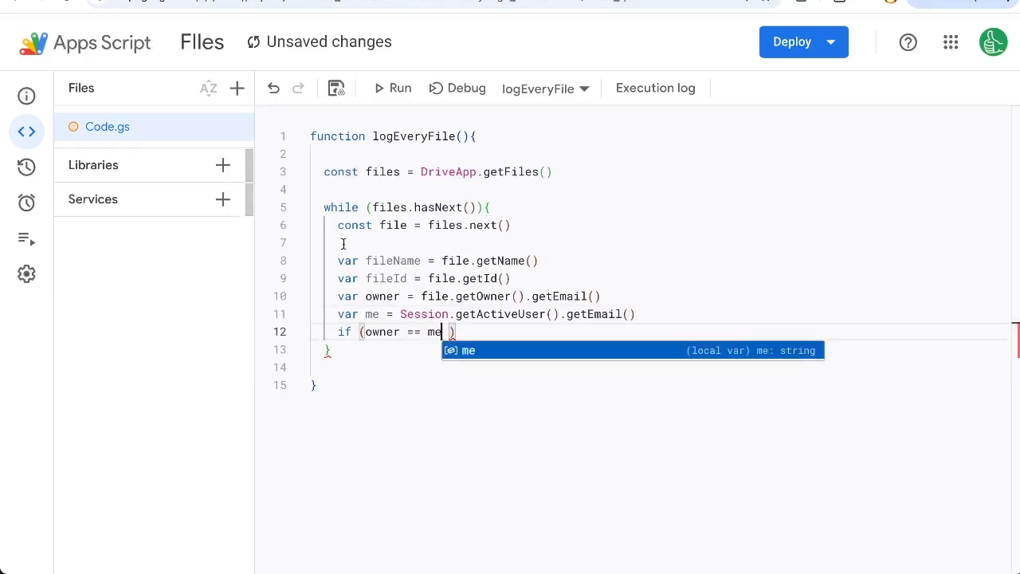
key("Escape")
type("){")
key("Return")
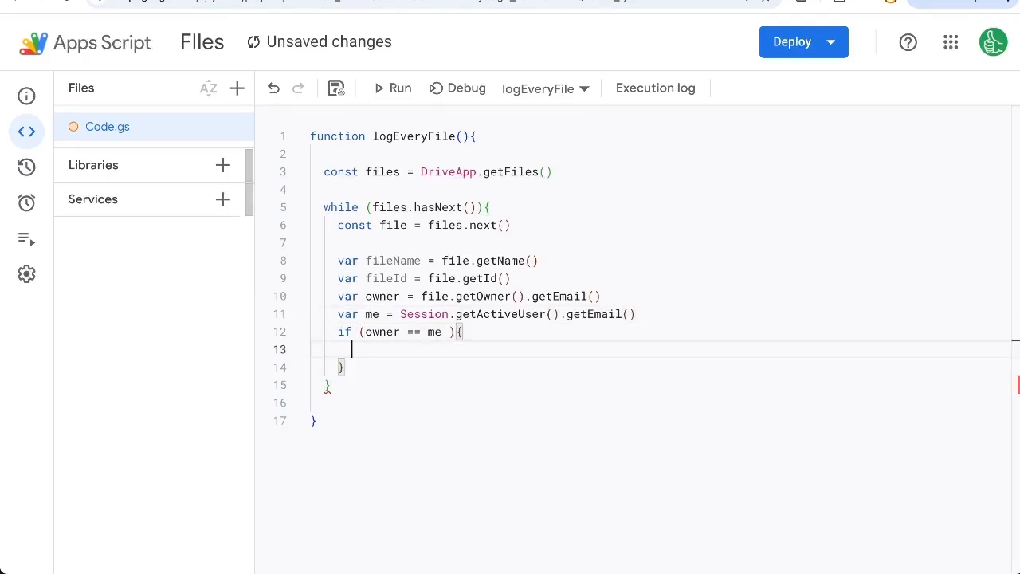
Step: Inside the if block get the FILES sheet with getSheetByName and start sheet.appendRow
key("Return")
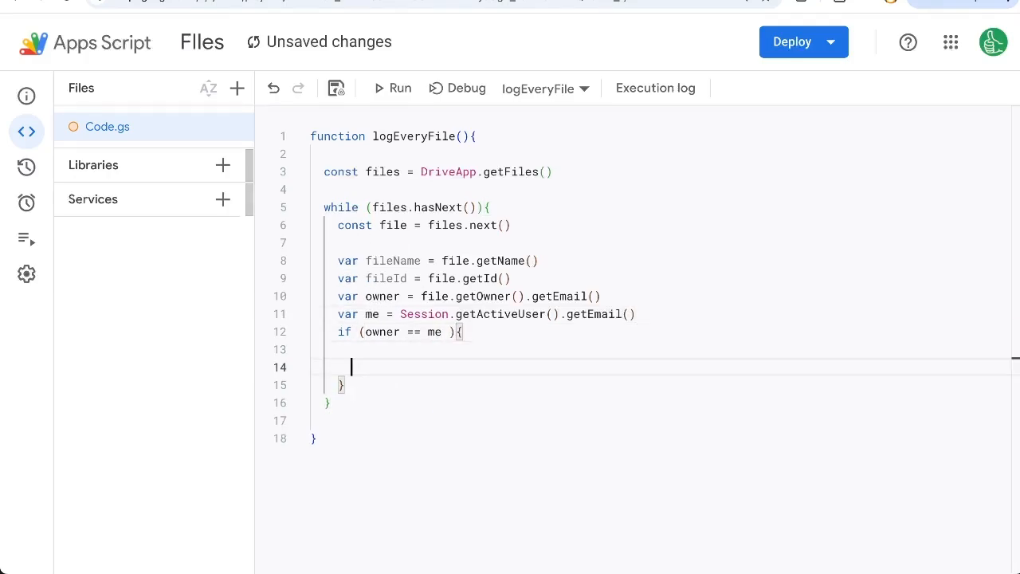
type("var sheet = ")
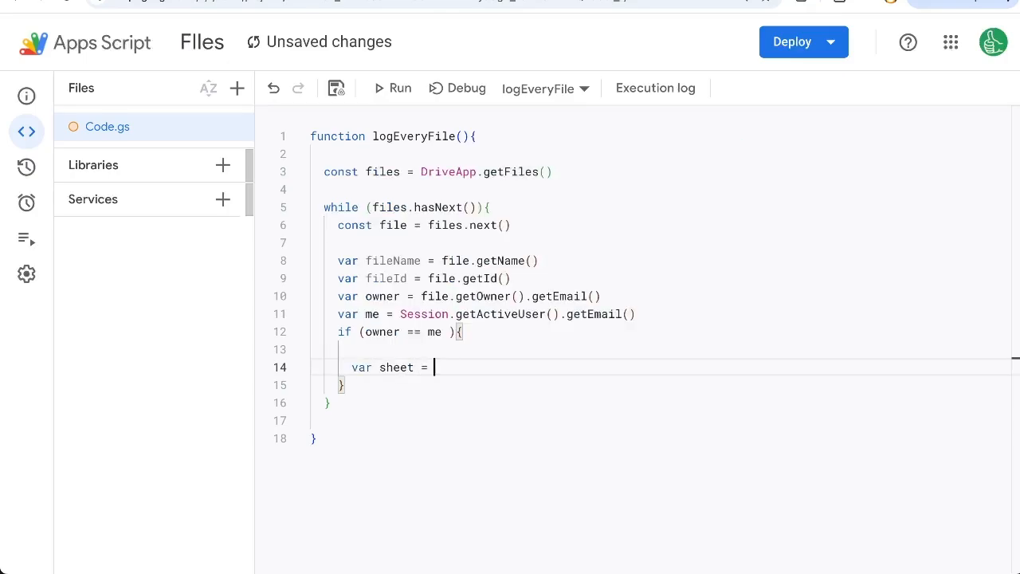
type("SpreadsheetApp.getActiveSpreadsheet().getSheetByName(\"")
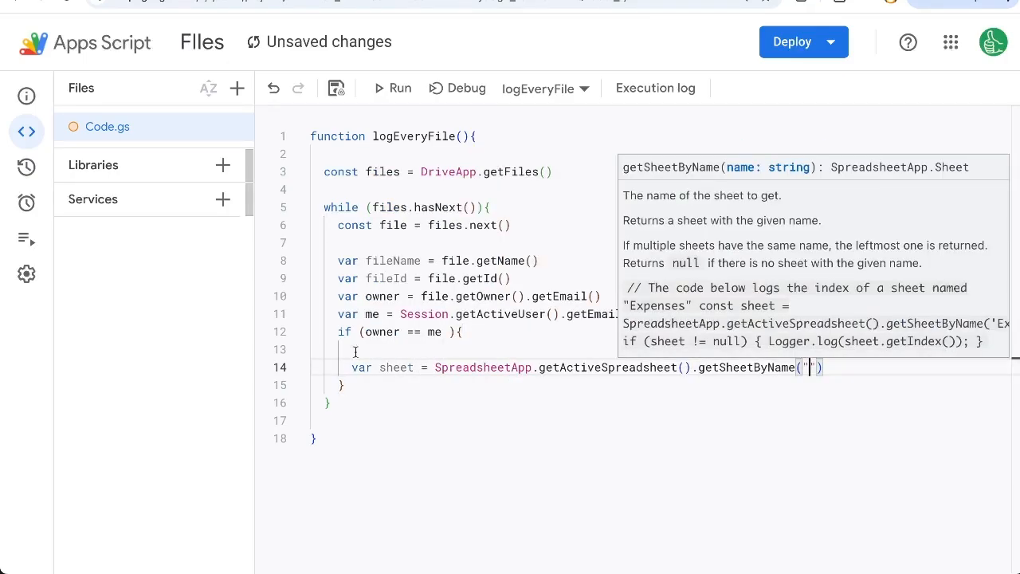
key("ctrl+Tab")
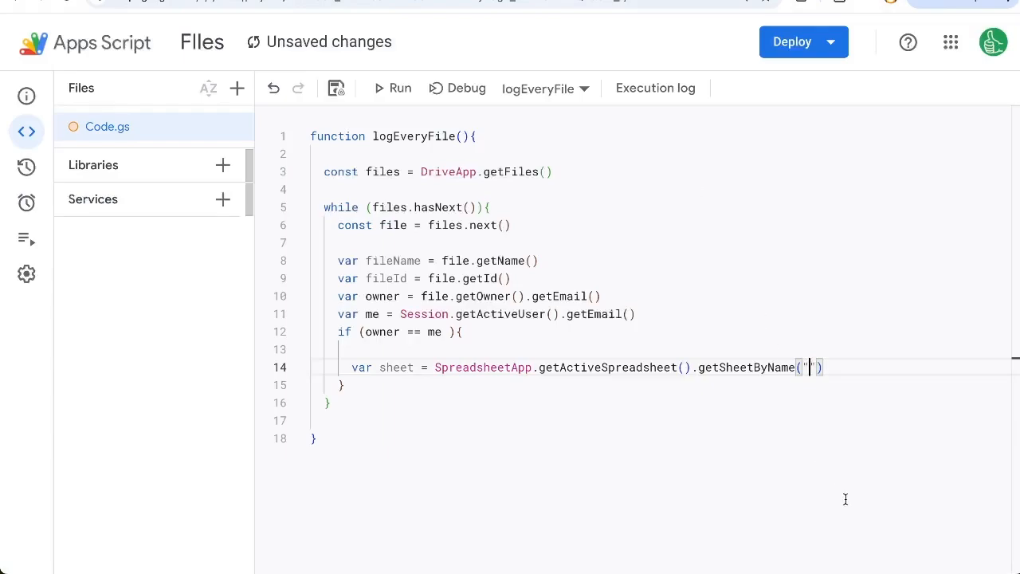
type("FILES")
key("End")
key("Return")
key("Return")
type("shet")
key("BackSpace")
type("eet.a")
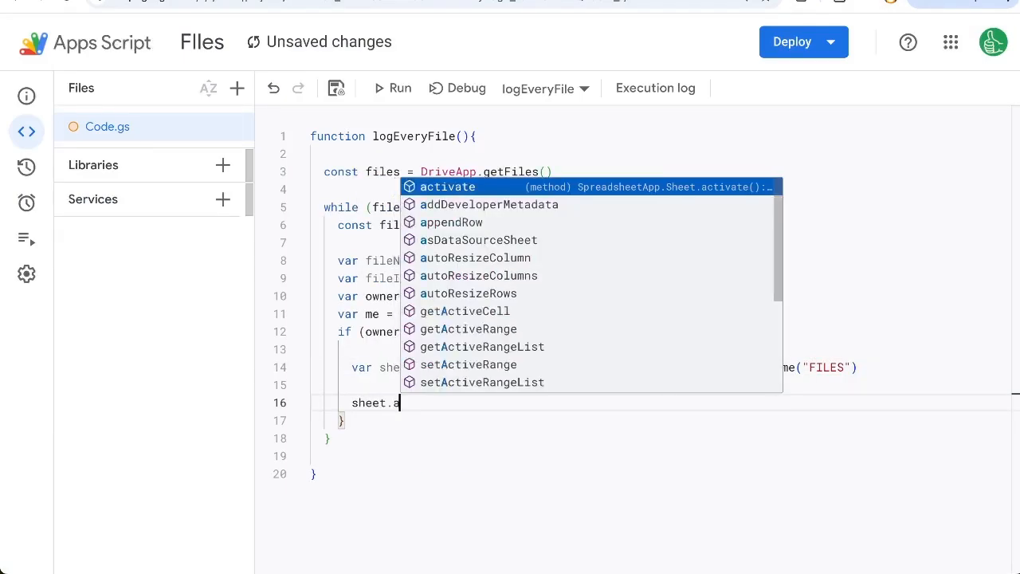
type("pp")
key("Tab")
type("(")
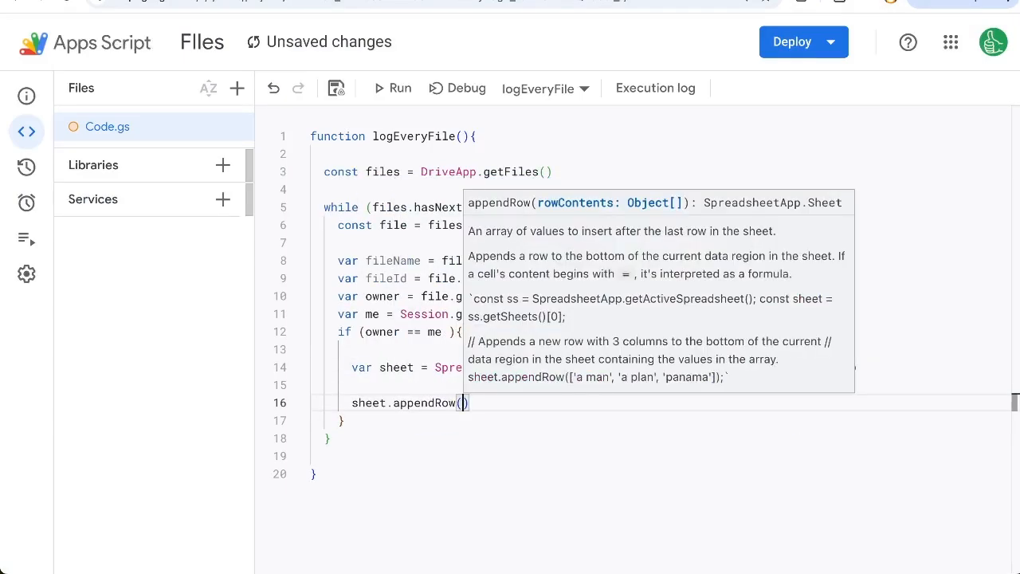
type("[")
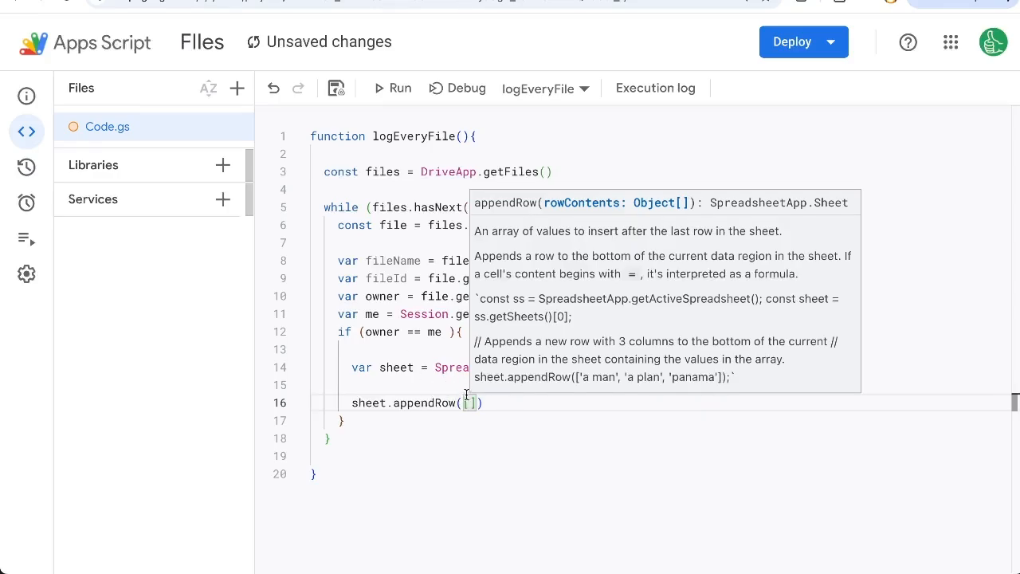
Step: Pass [fileName, fileId] to appendRow and save the project
double_click(393, 261)
key("ctrl+c")
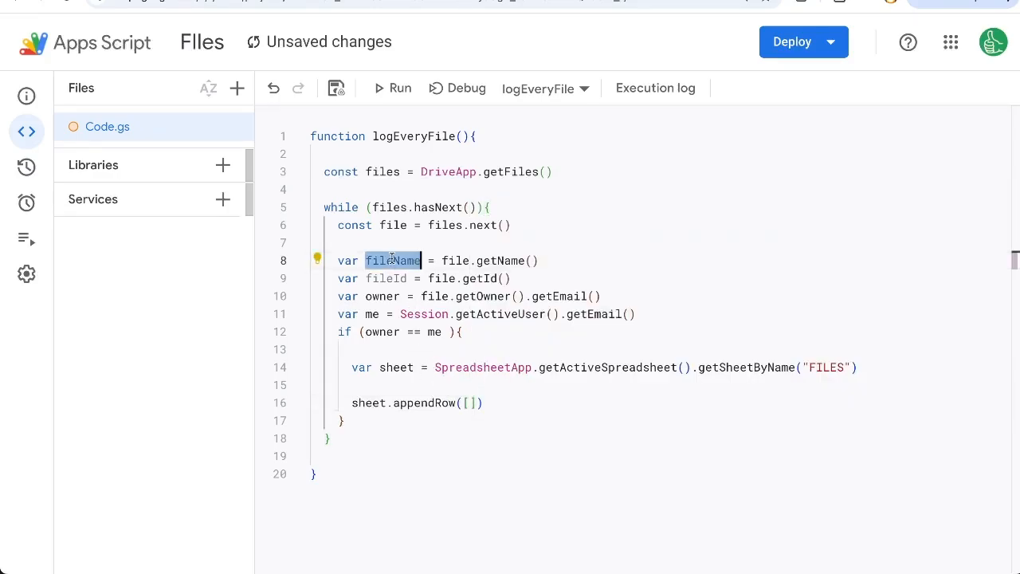
left_click(467, 403)
key("ctrl+v")
type(",")
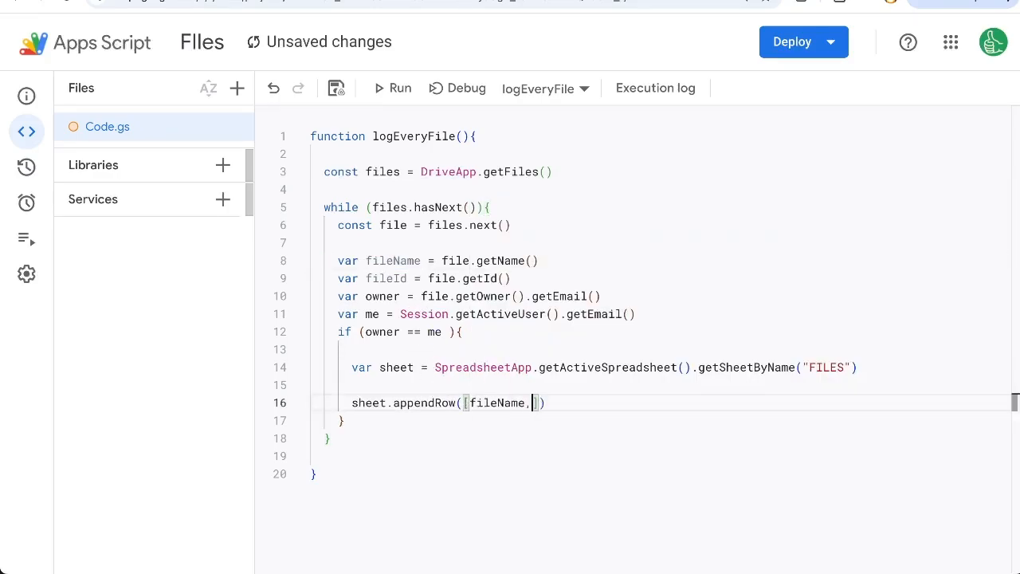
double_click(386, 263)
key("ctrl+c")
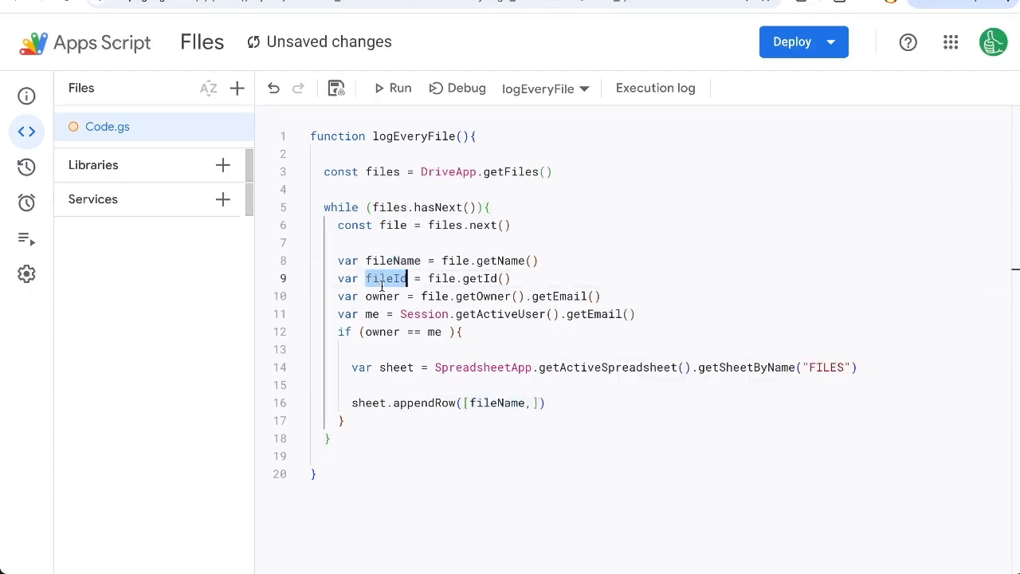
left_click(536, 402)
key("ctrl+v")
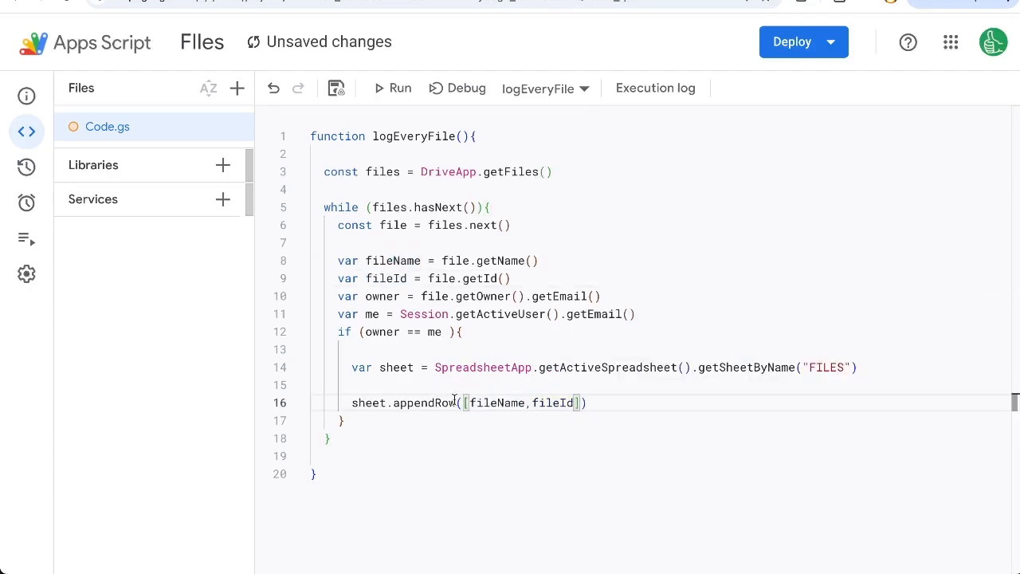
key("ctrl+s")
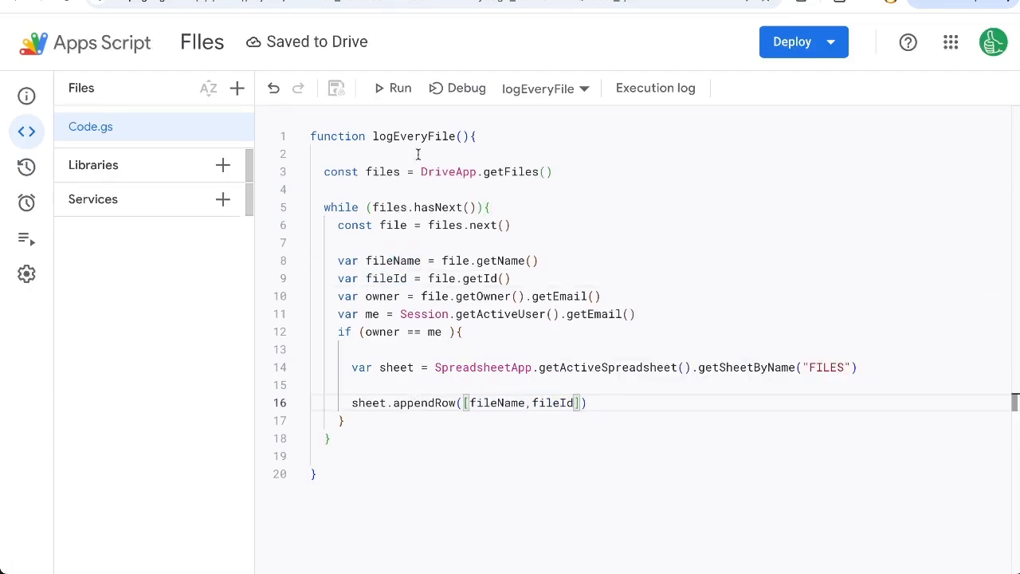
Step: Delete the blank line after getFiles and review the loop condition and file-reading lines
left_click(369, 368)
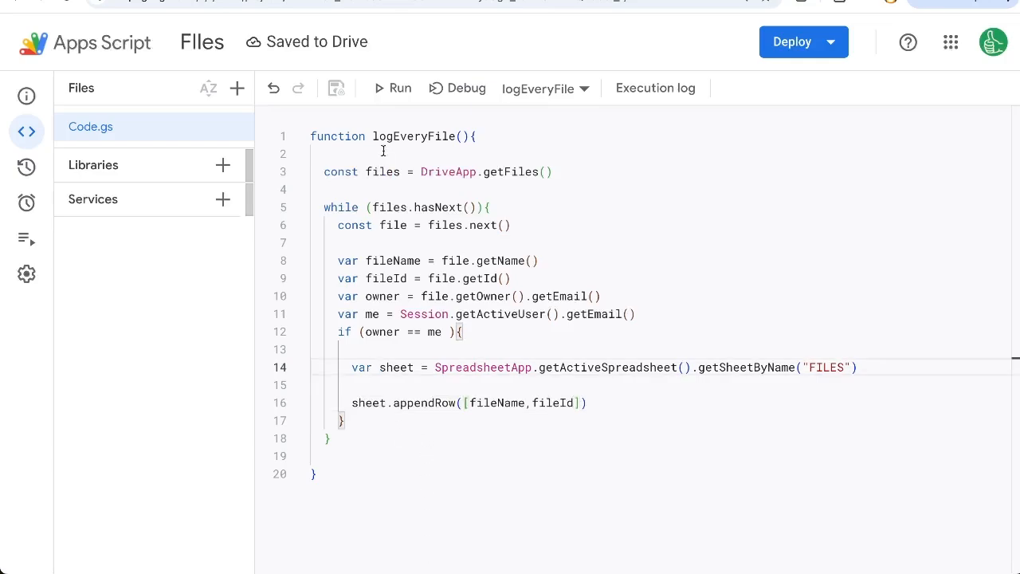
left_click(331, 189)
key("BackSpace")
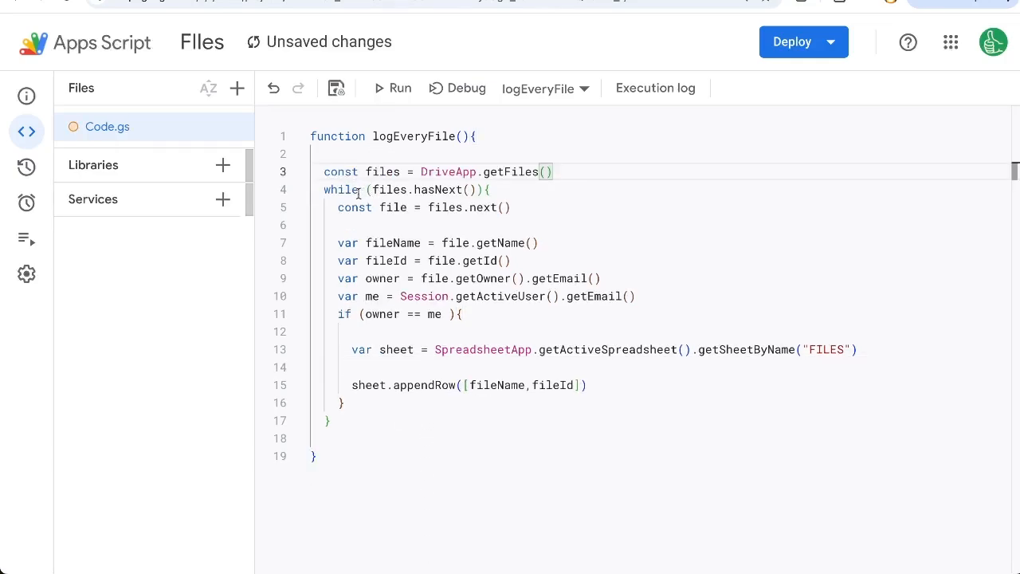
double_click(341, 190)
left_click_drag(373, 189, 458, 190)
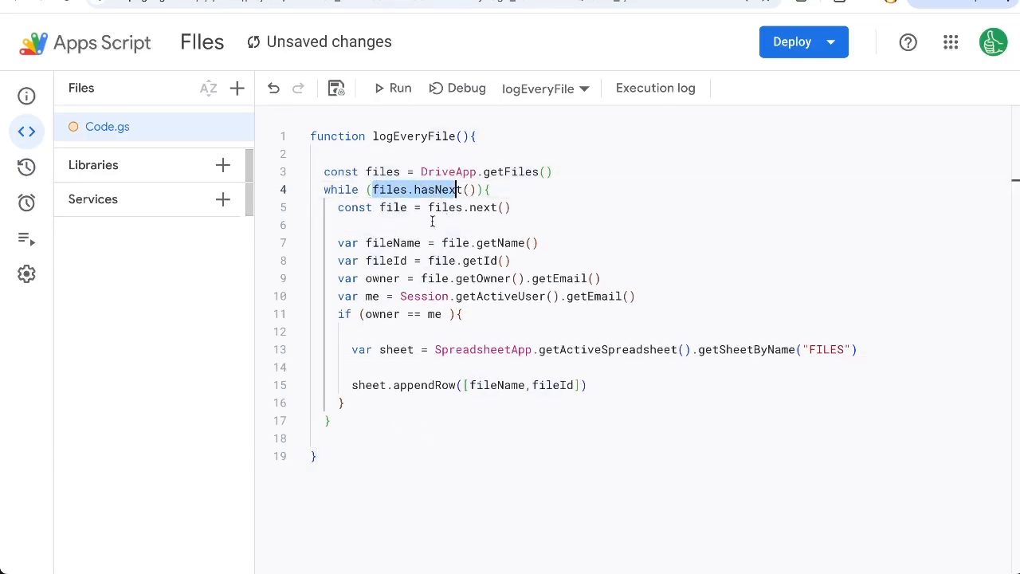
left_click_drag(338, 207, 523, 278)
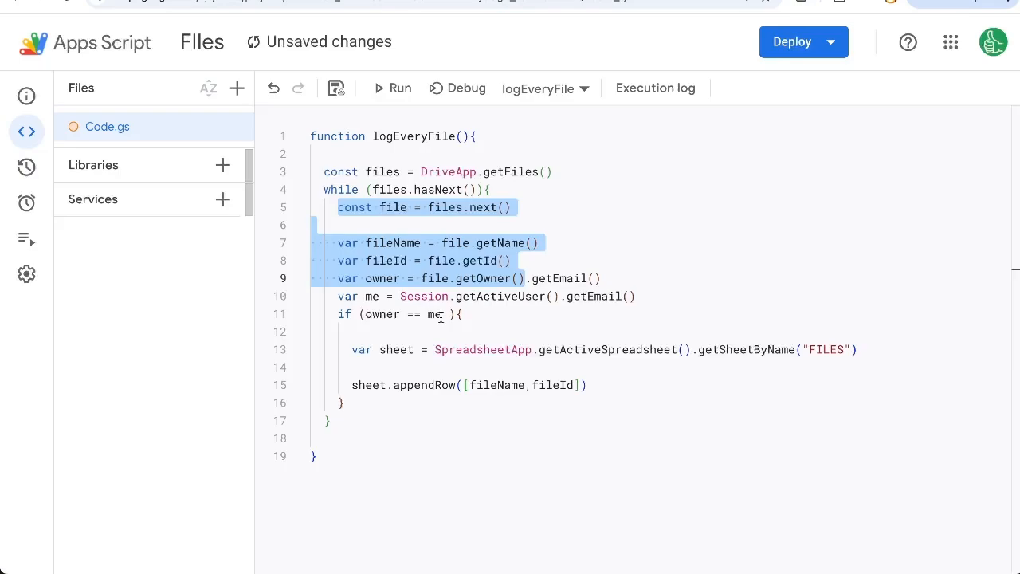
Step: Save, run logEveryFile and authorize the permissions the script needs
left_click(401, 296)
key("ctrl+s")
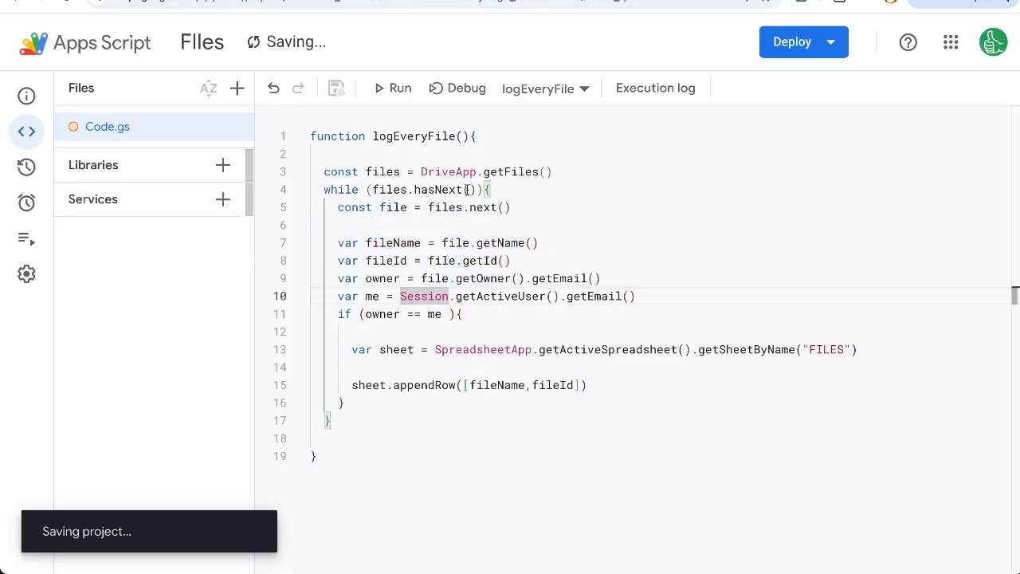
left_click(394, 87)
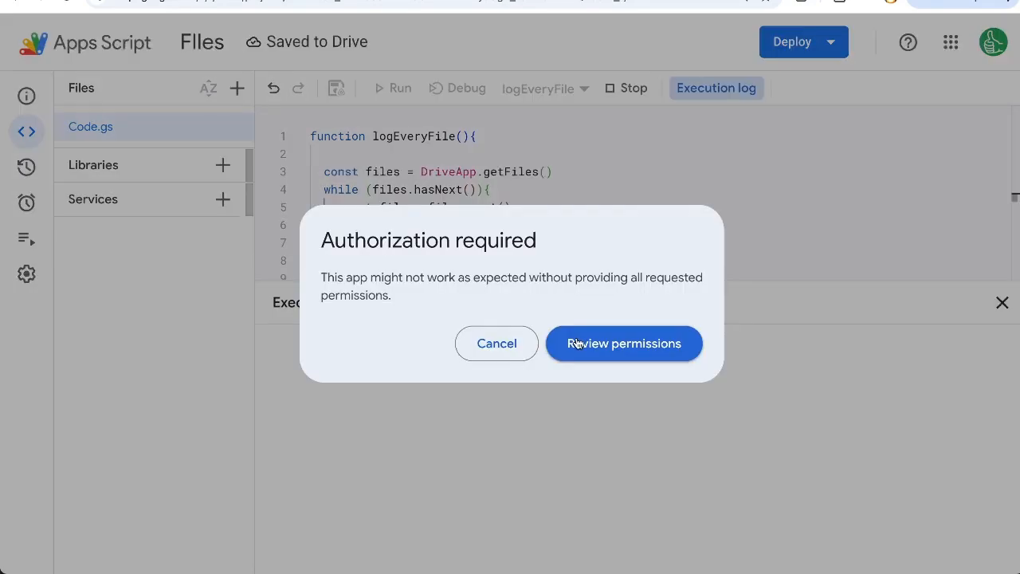
left_click(580, 342)
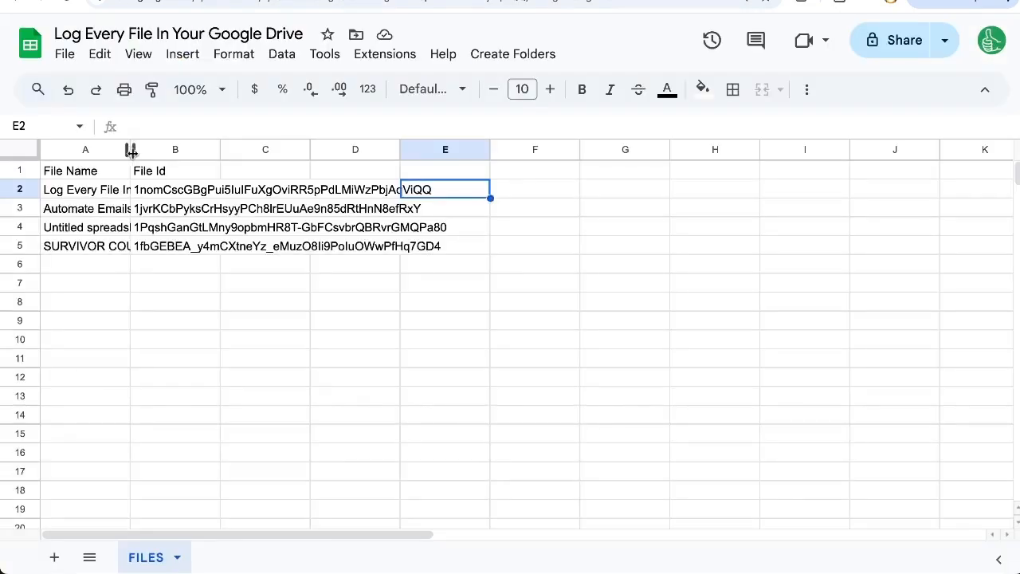
Step: Check the logged names and IDs in the FILES sheet and read the null getEmail TypeError
left_click_drag(131, 150, 266, 149)
left_click(311, 189)
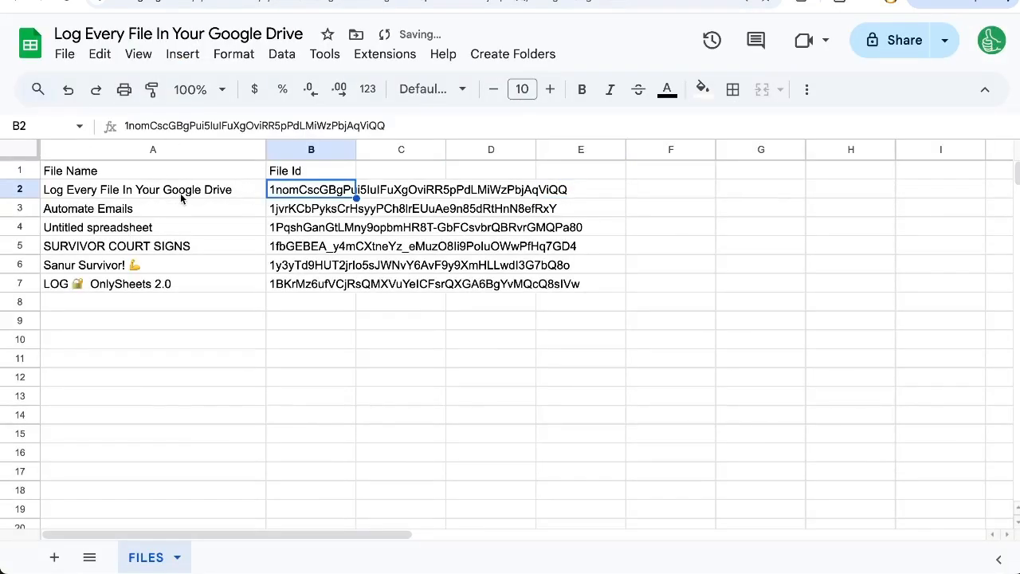
mouse_move(180, 193)
left_mouse_down()
mouse_move(181, 269)
mouse_move(231, 285)
left_mouse_up()
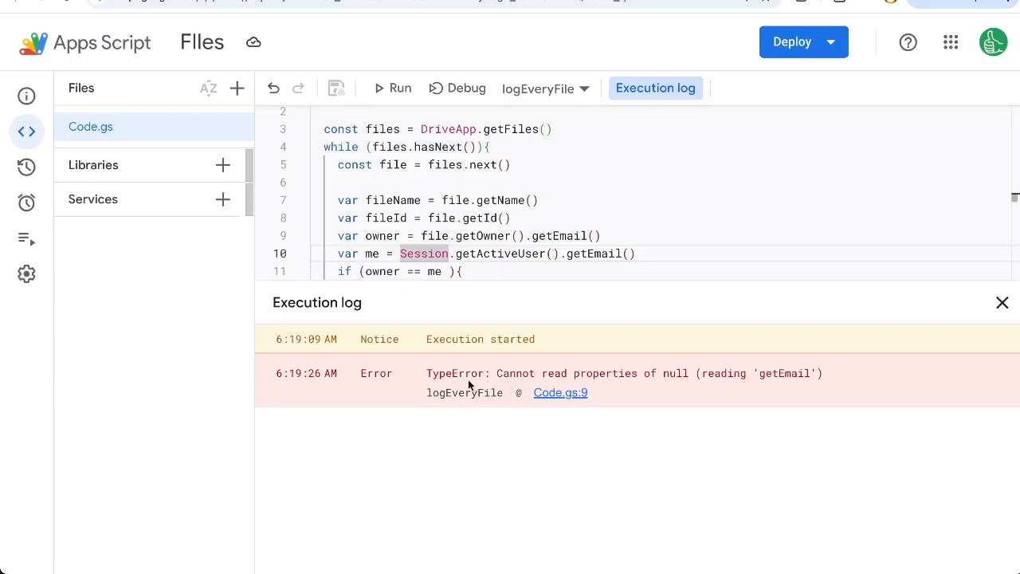
left_click_drag(425, 375, 731, 371)
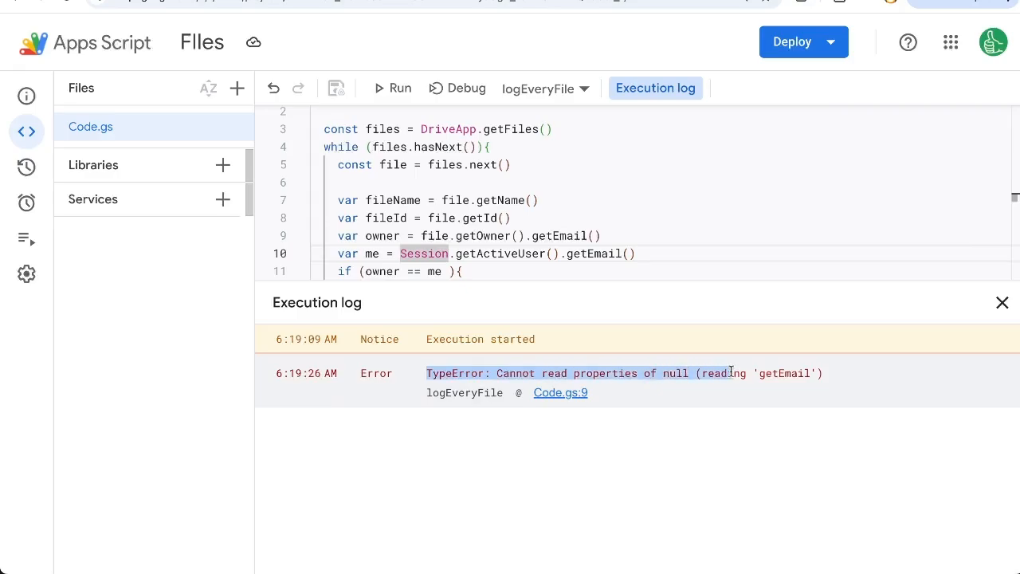
scroll(570, 225, "down", 1)
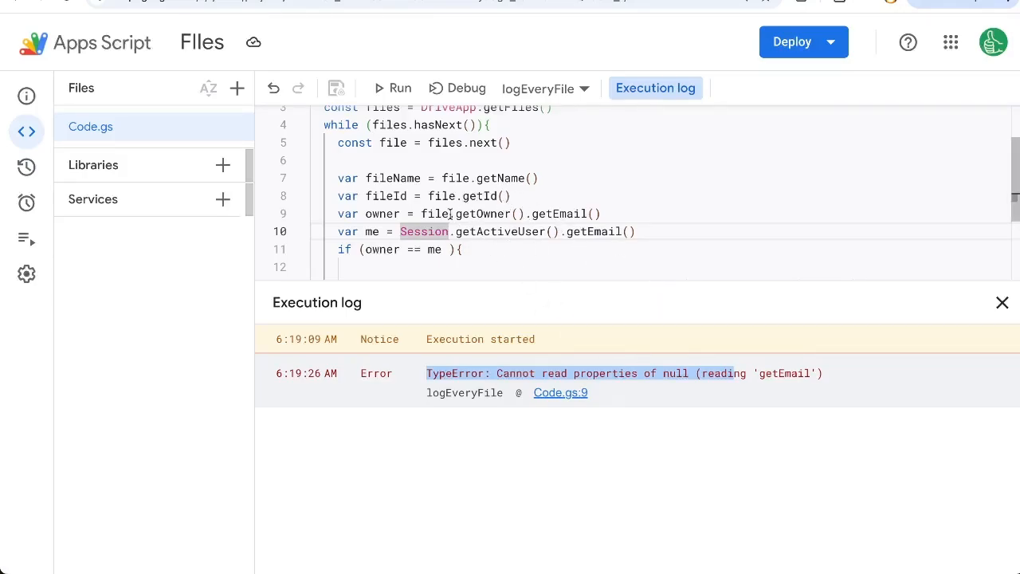
Step: Correct the null check, save, and drop .getEmail() from the owner line
left_click(444, 249)
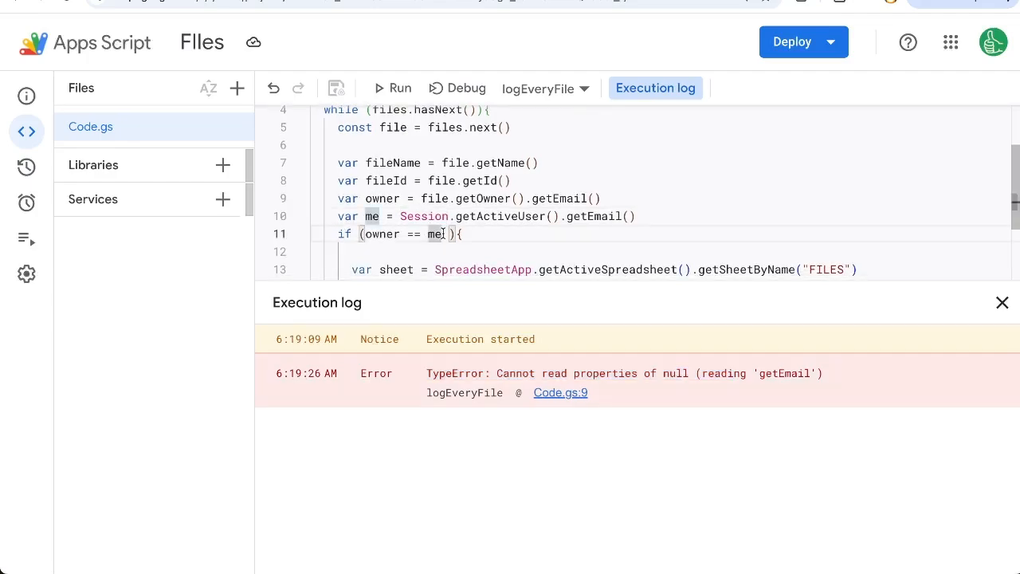
type("|| owner == ")
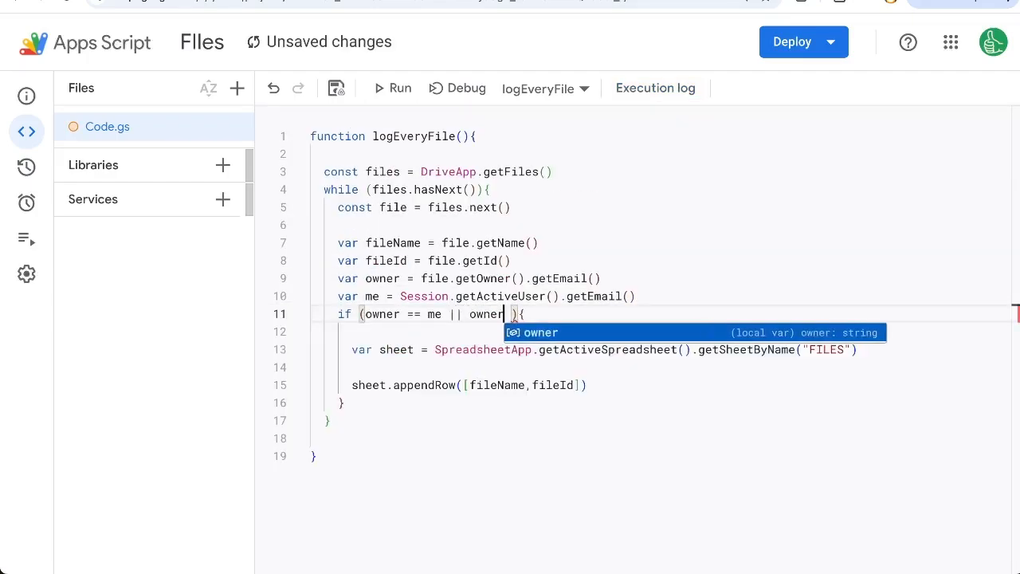
type("null")
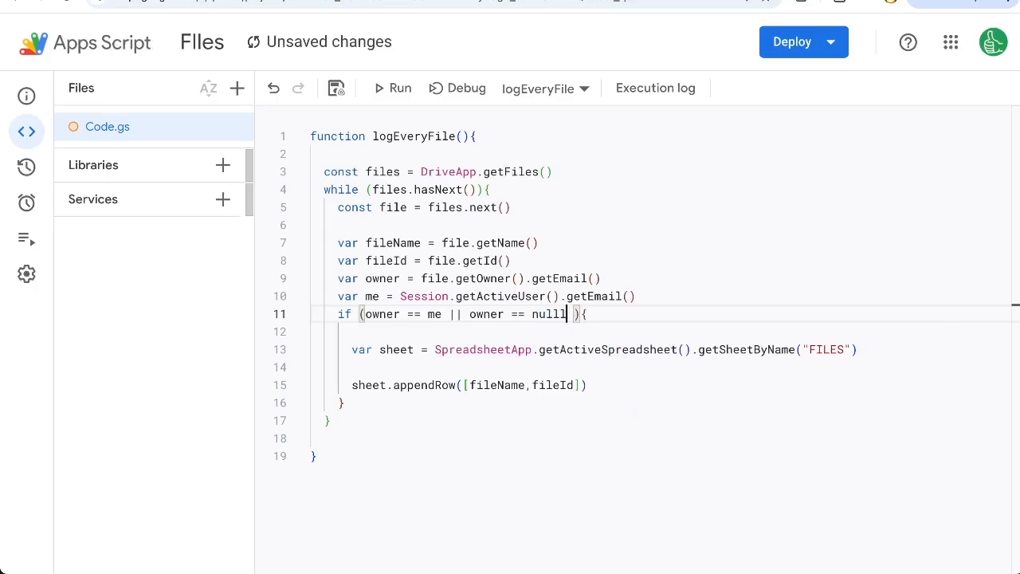
key("ctrl+s")
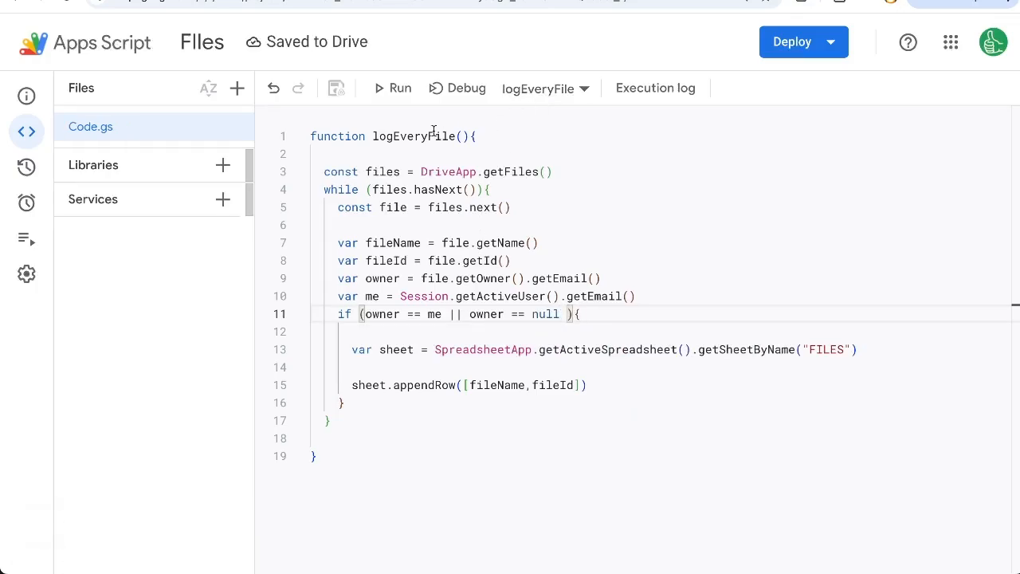
key("ctrl+Return")
left_click(1002, 301)
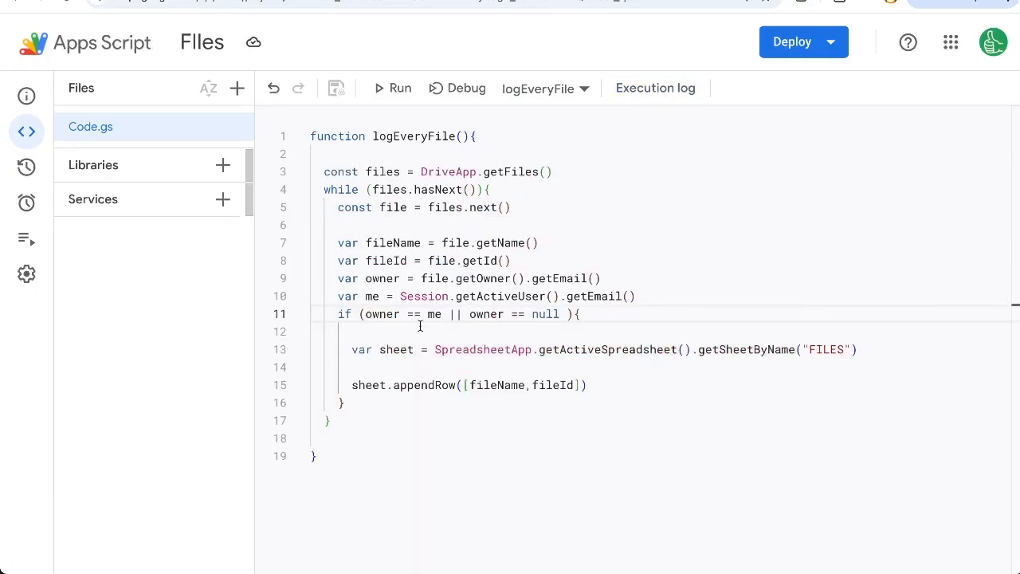
left_click(452, 314)
left_click_drag(524, 278, 600, 278)
key("BackSpace")
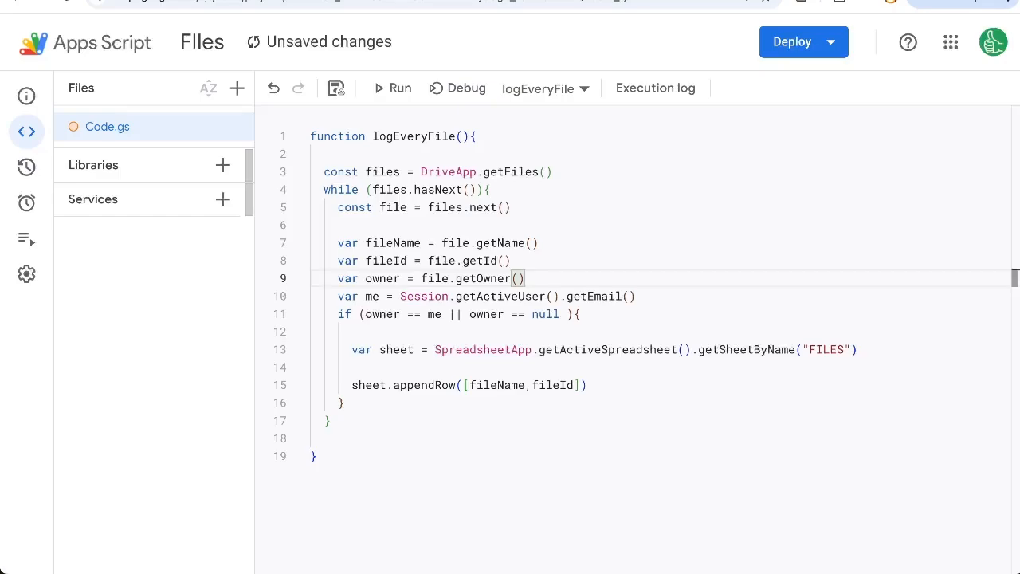
key("Return")
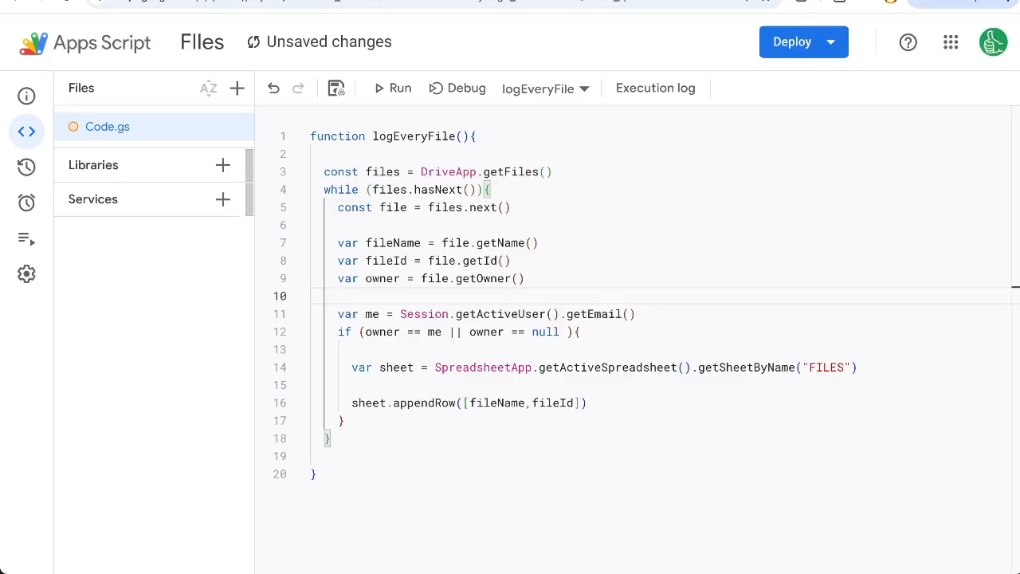
type("var ownerEmail ")
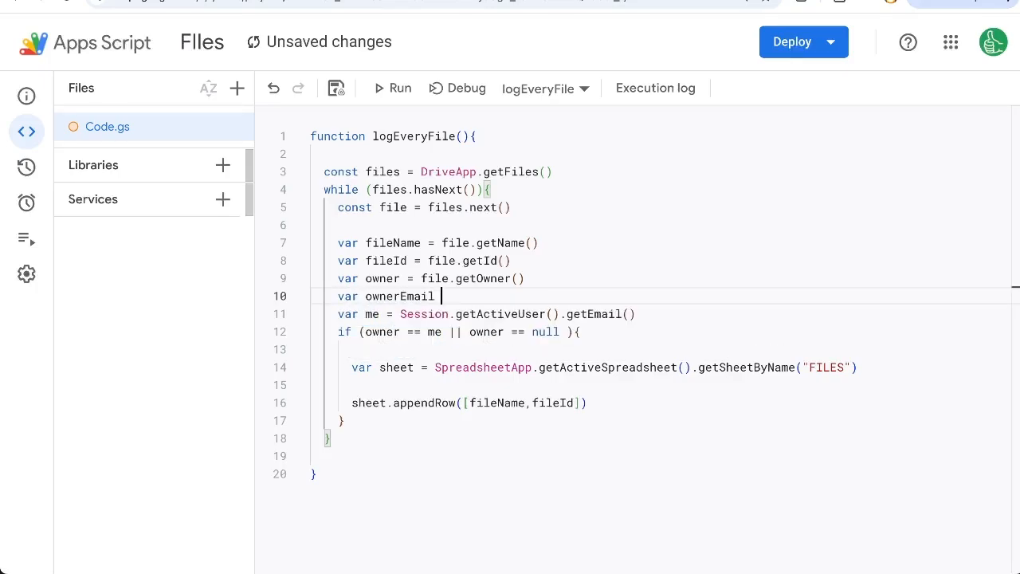
type("= owner ? ")
type("owner.g")
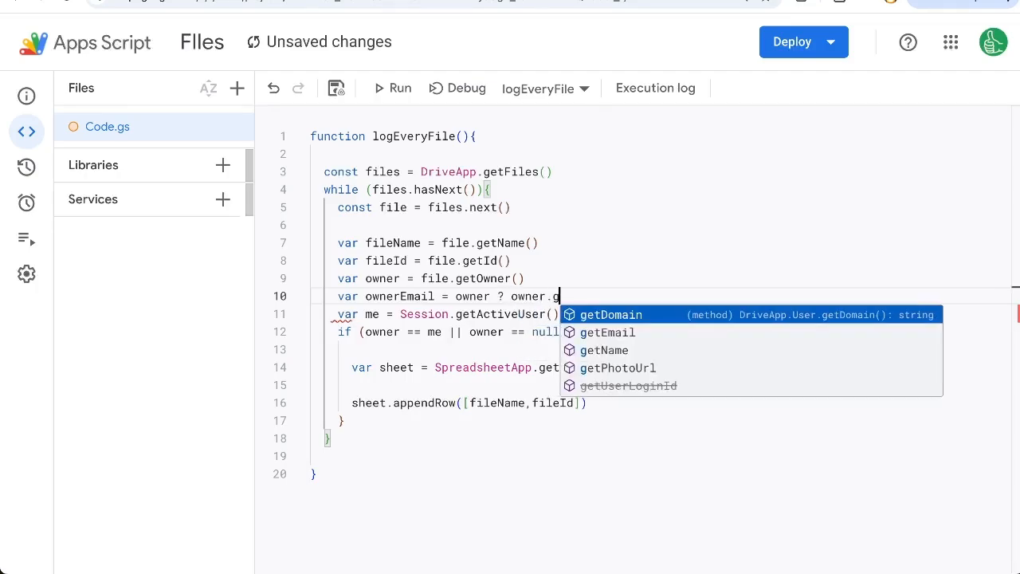
type("etEmail() : null;")
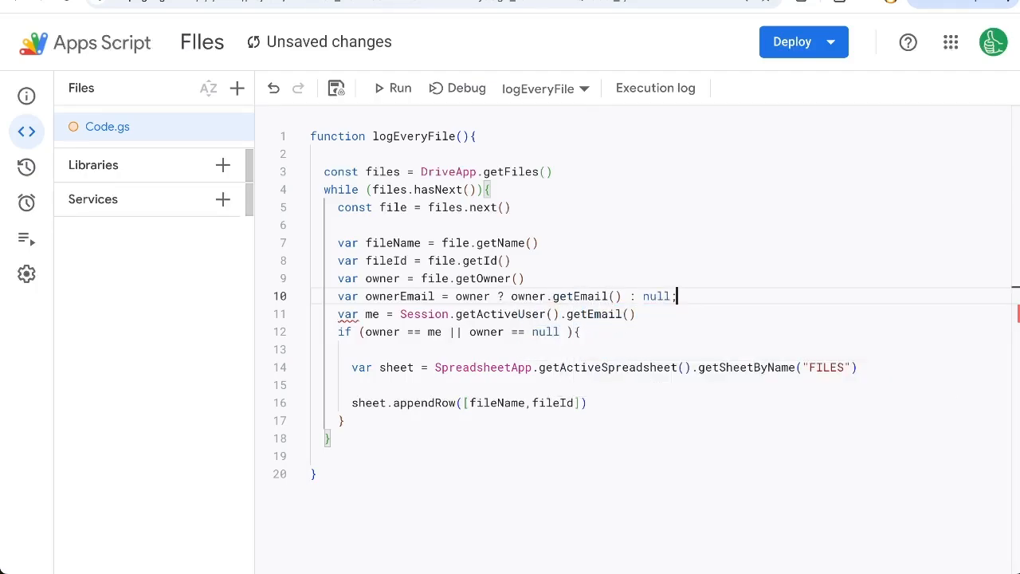
Step: Add var ownerEmail = owner ? owner.getEmail() : null, filter on ownerEmail, run and check the logged names
double_click(406, 297)
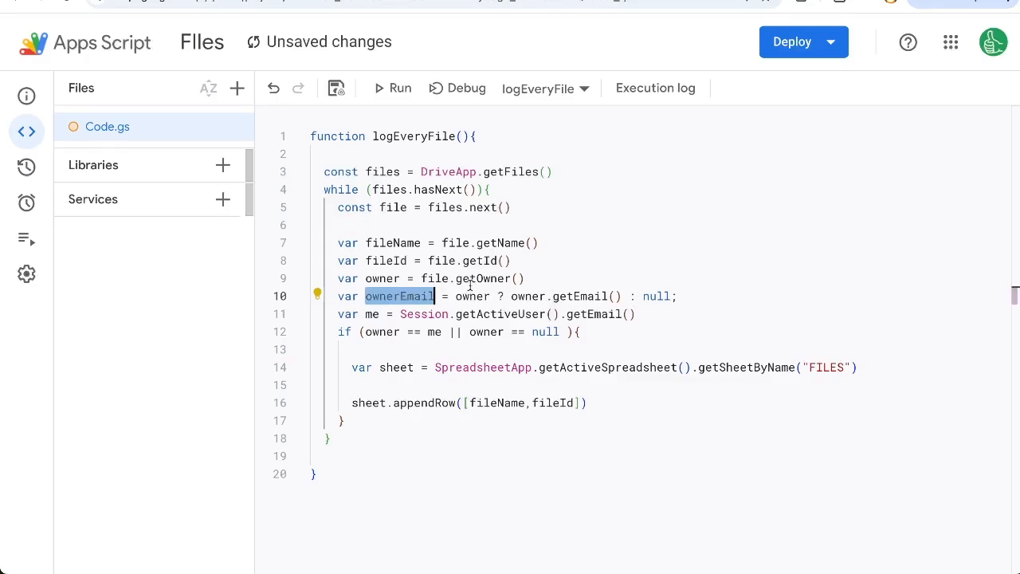
left_click_drag(524, 278, 434, 279)
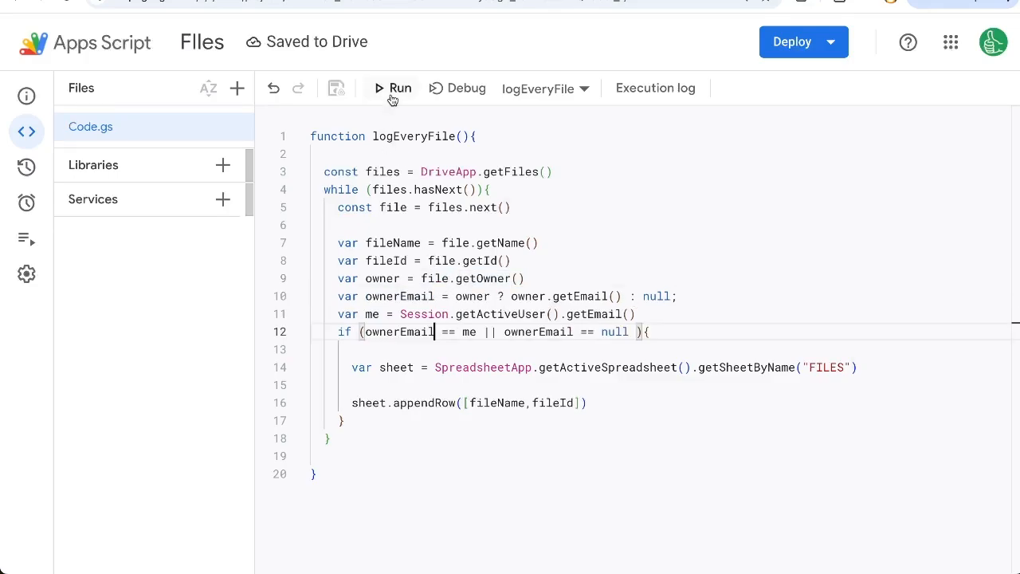
left_click(392, 89)
key("ctrl+Tab")
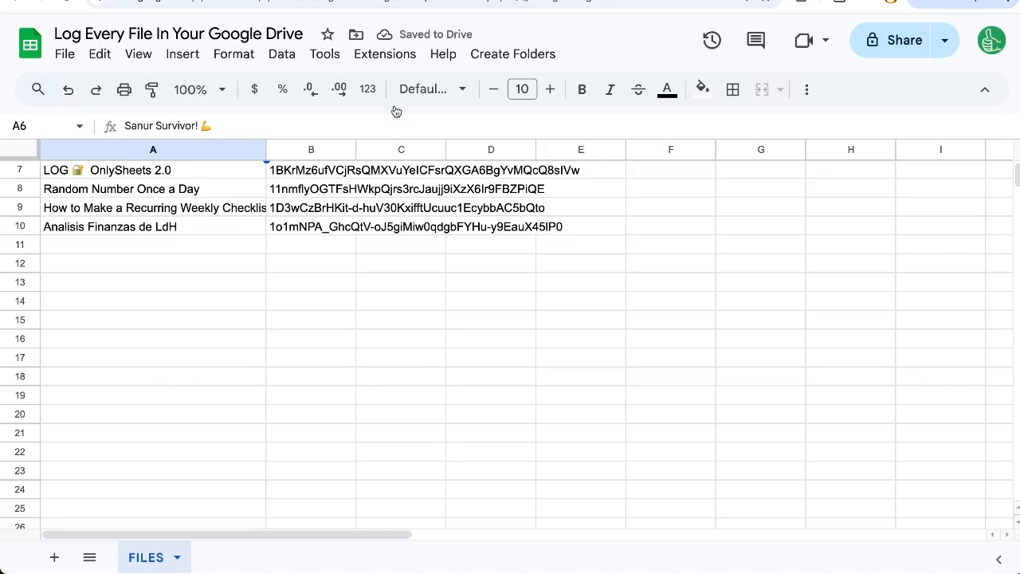
left_click_drag(124, 209, 120, 351)
key("ctrl+Tab")
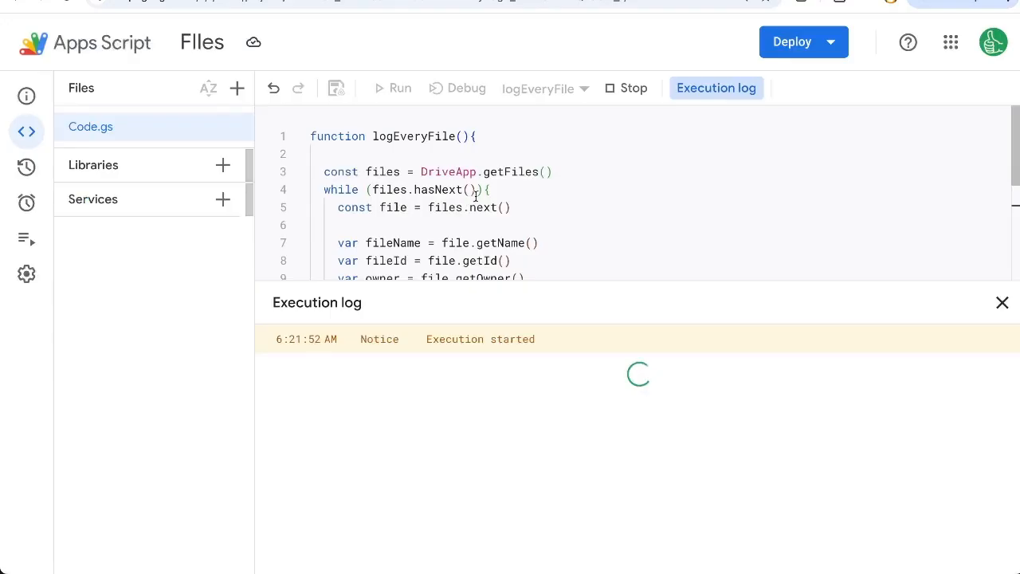
scroll(476, 194, "down", 2)
scroll(476, 193, "down", 1)
Step: Review the conditional ownerEmail expression and the null in the condition
left_click_drag(451, 214, 686, 214)
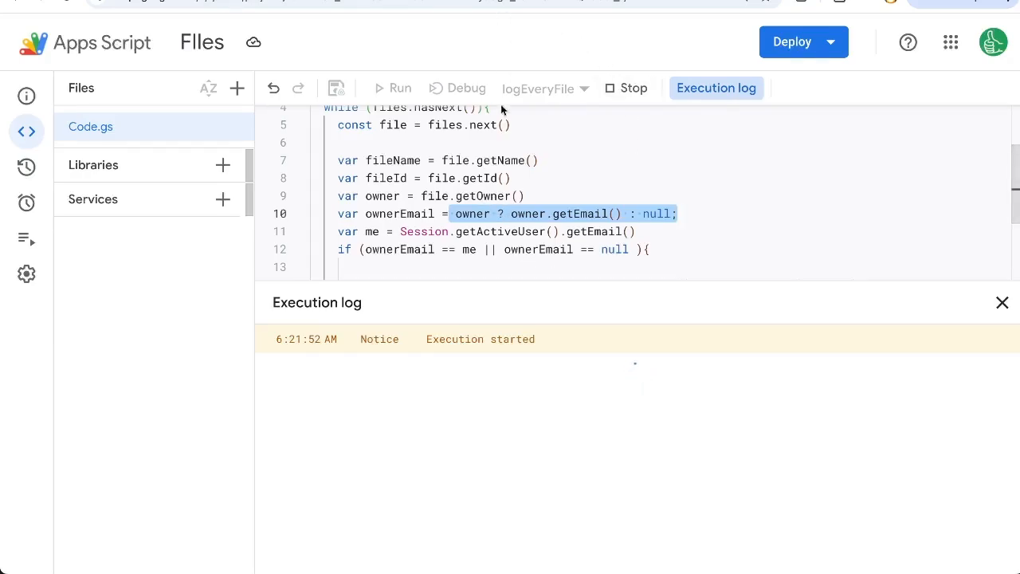
double_click(604, 250)
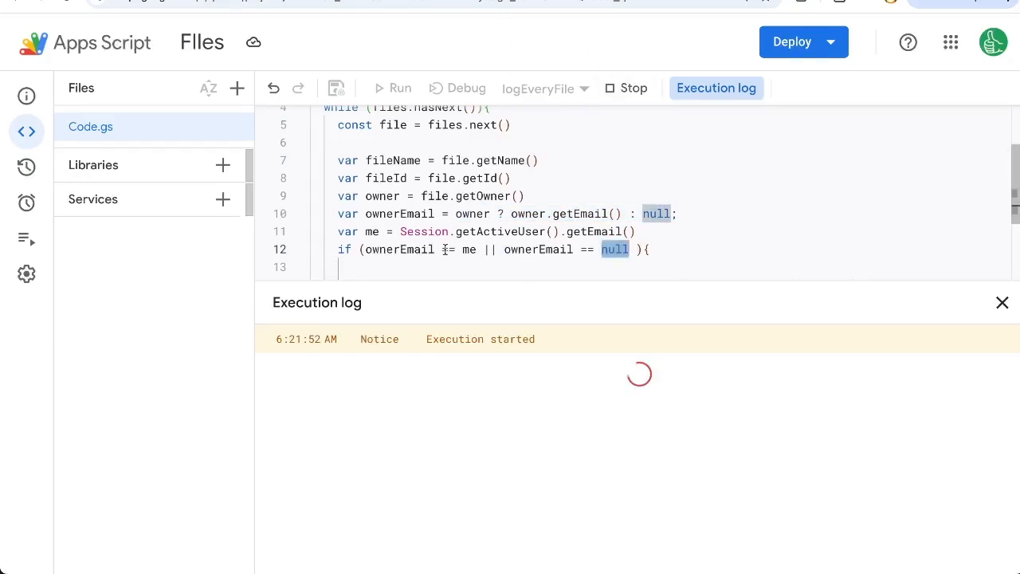
left_click_drag(477, 249, 360, 250)
scroll(509, 198, "down", 1)
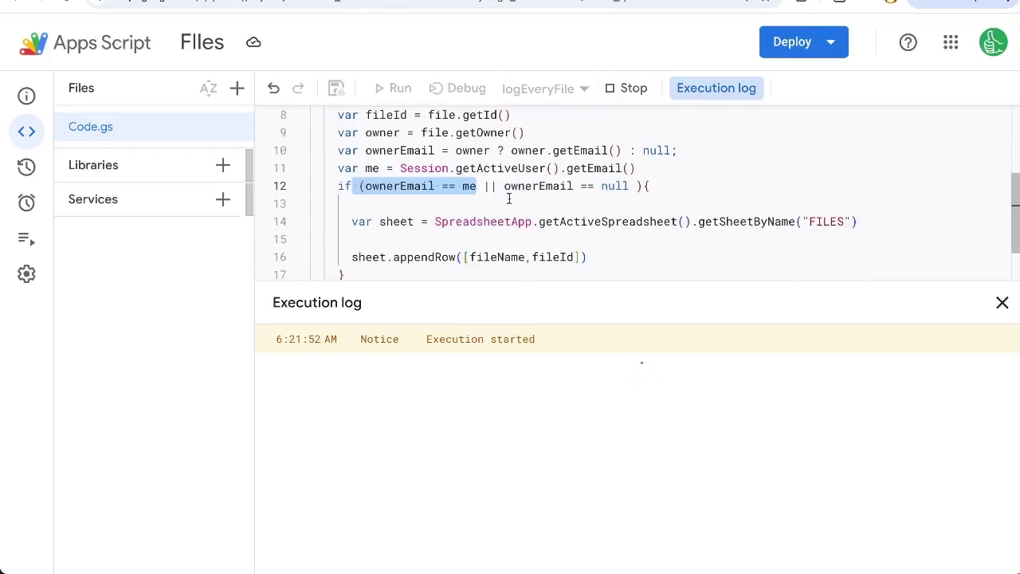
Step: Add var url = file.getUrl(), append ownerEmail and url to the row, save, run and check D2
left_click(574, 256)
type(",")
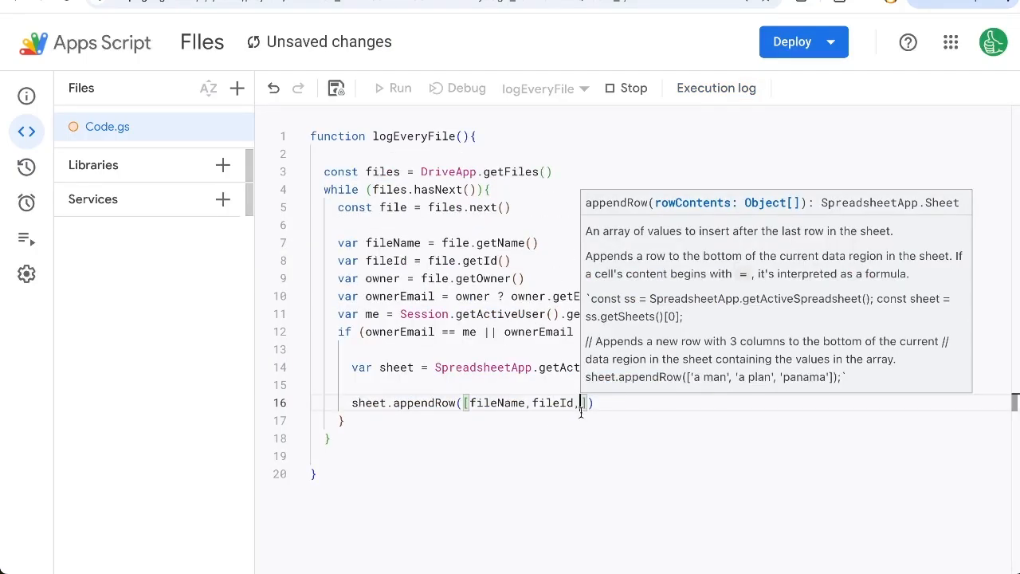
type("owner")
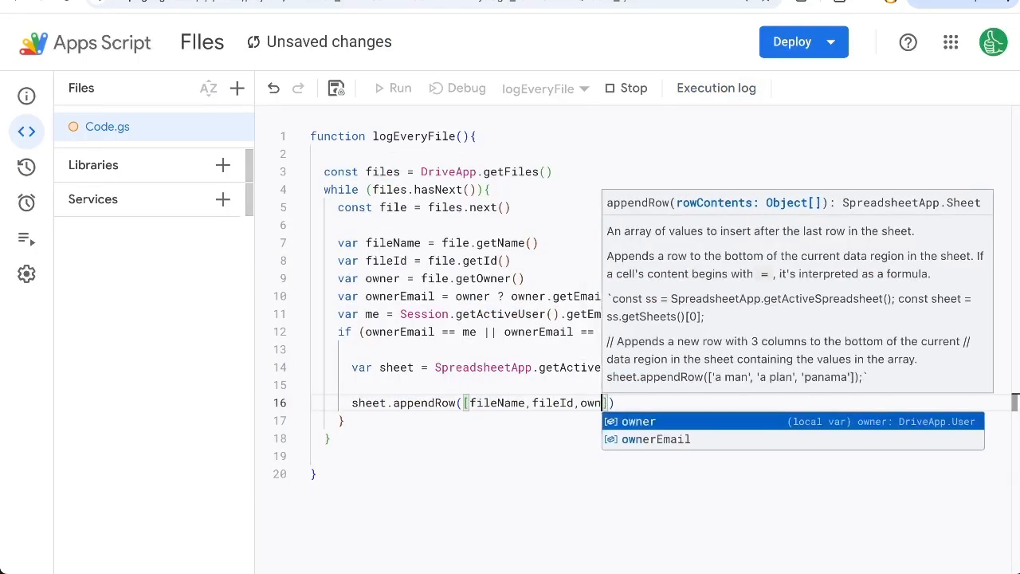
type("Email")
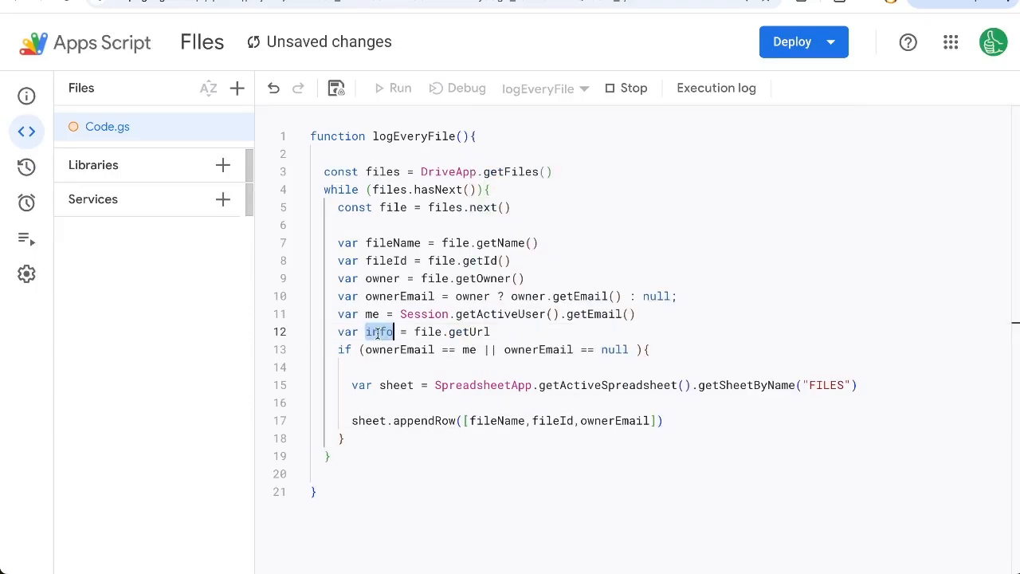
type("url;")
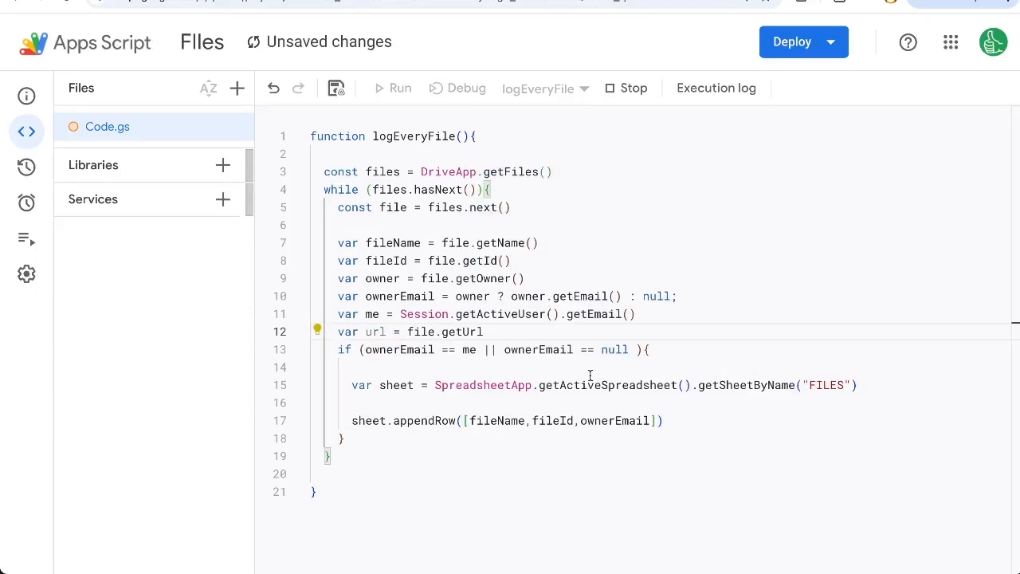
type(",url")
double_click(553, 421)
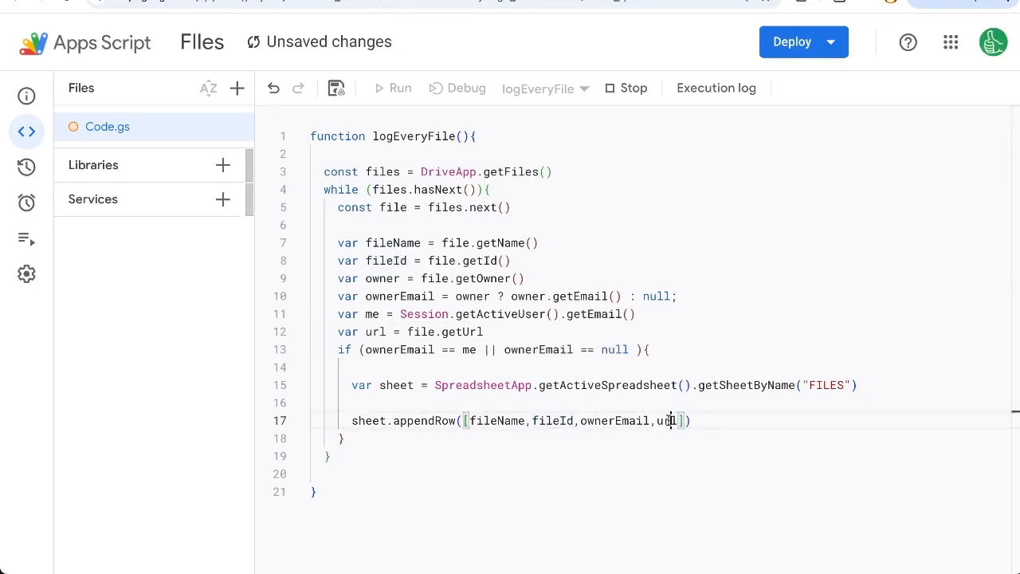
key("ctrl+s")
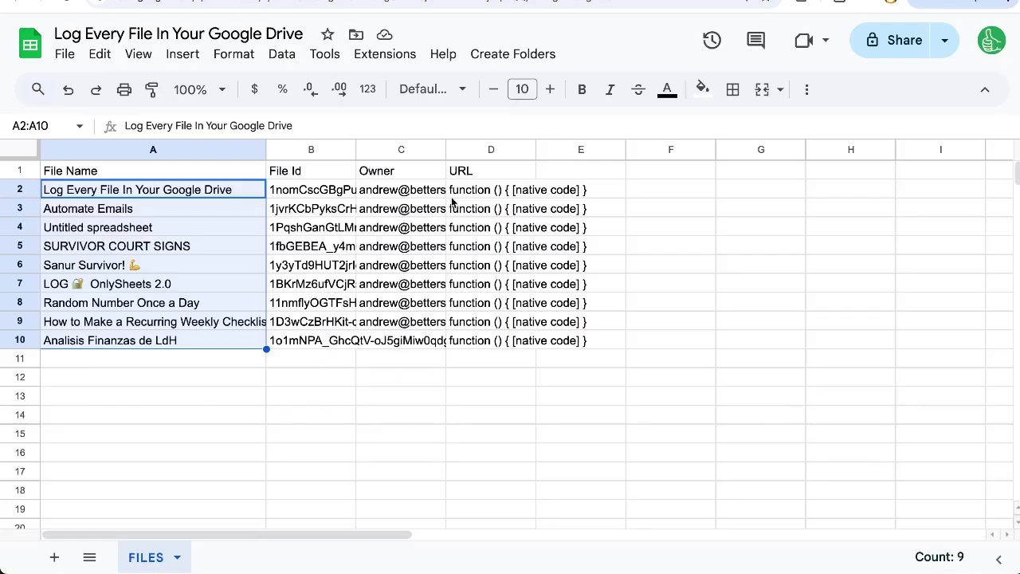
left_click(486, 193)
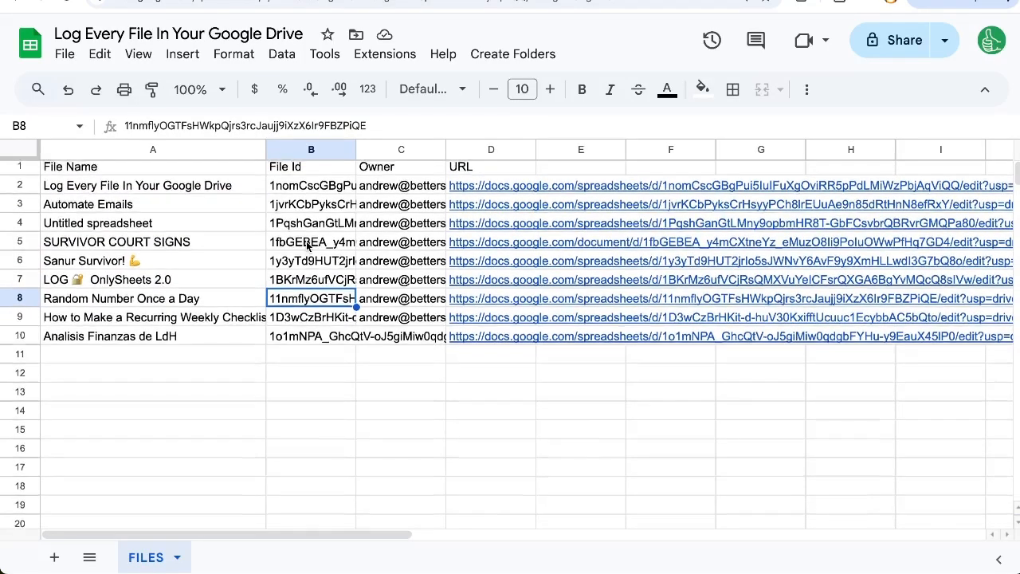
scroll(206, 221, "up", 1)
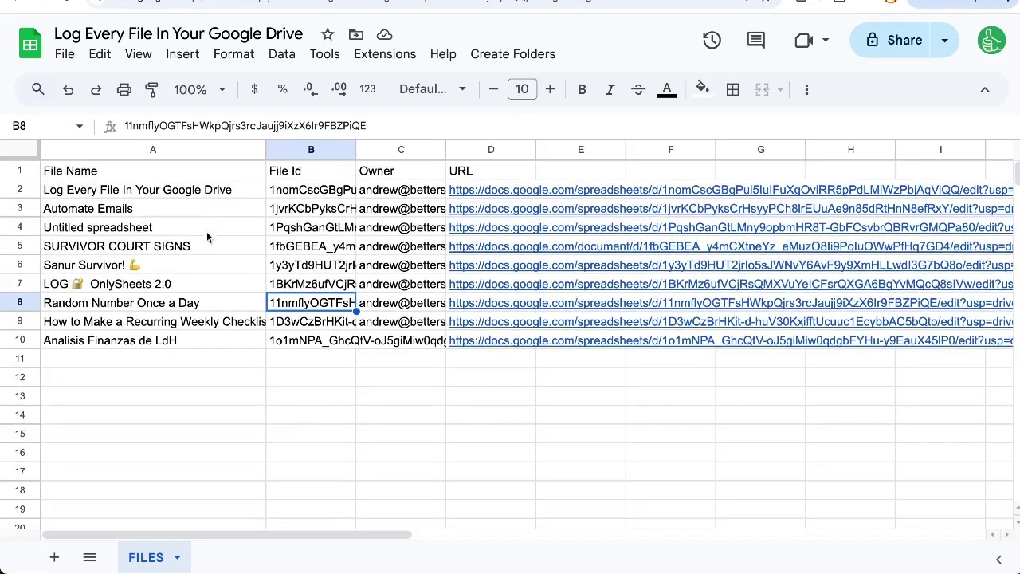
Step: Review the Automate Emails and Random Number Once a Day rows, then return to the script
left_click(170, 211)
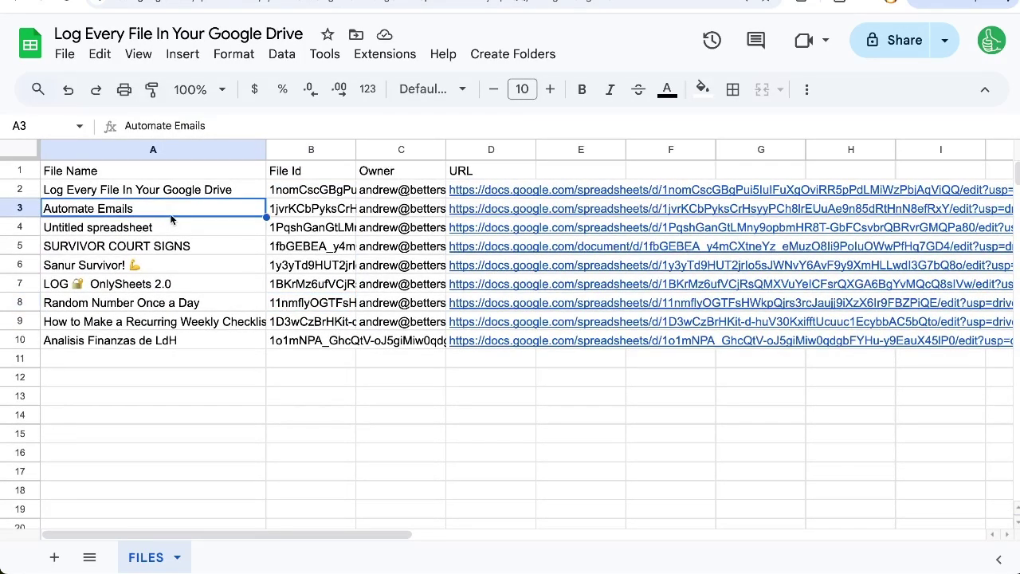
left_click(230, 306)
key("ctrl+Tab")
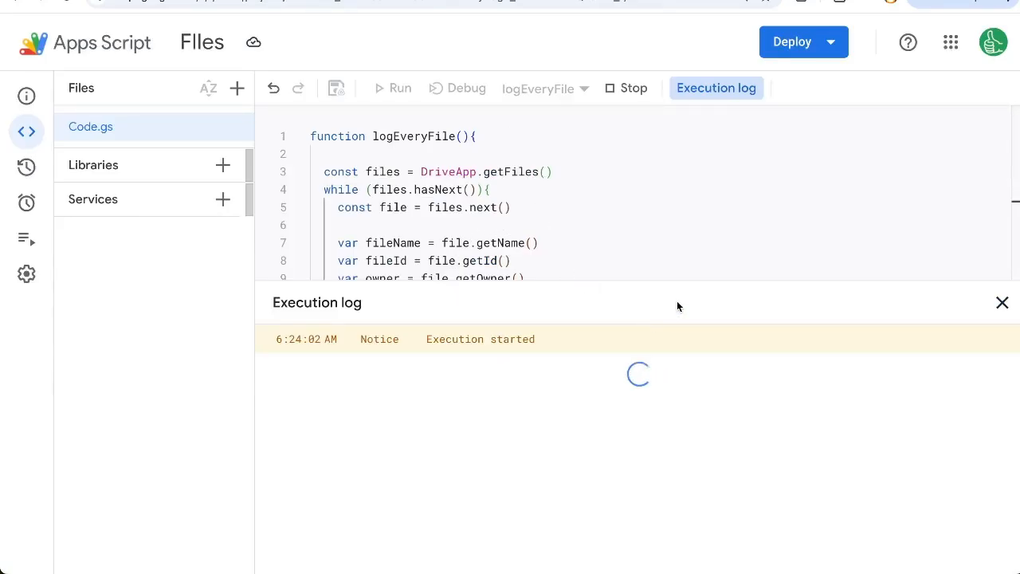
scroll(722, 239, "down", 1)
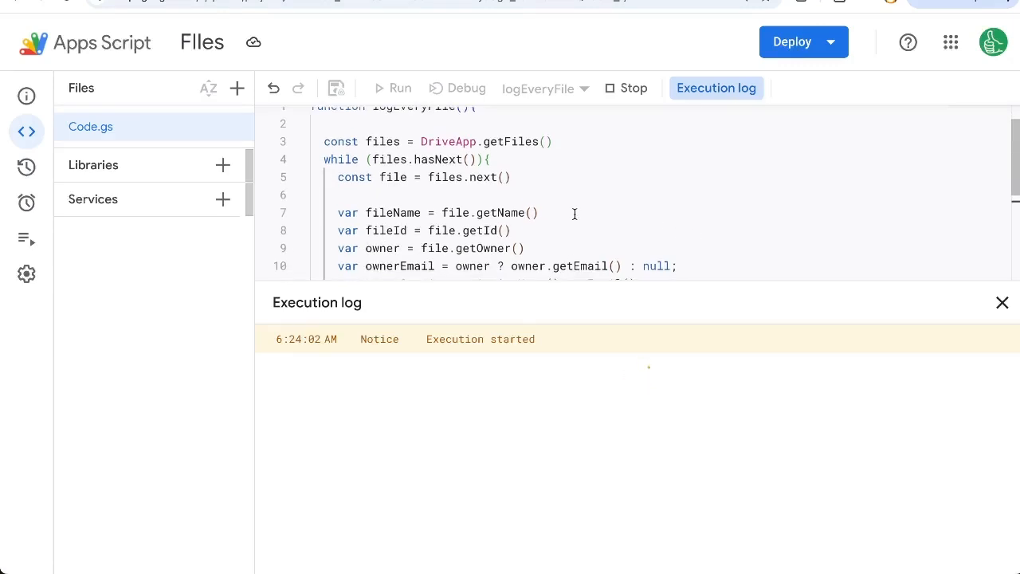
scroll(574, 214, "up", 1)
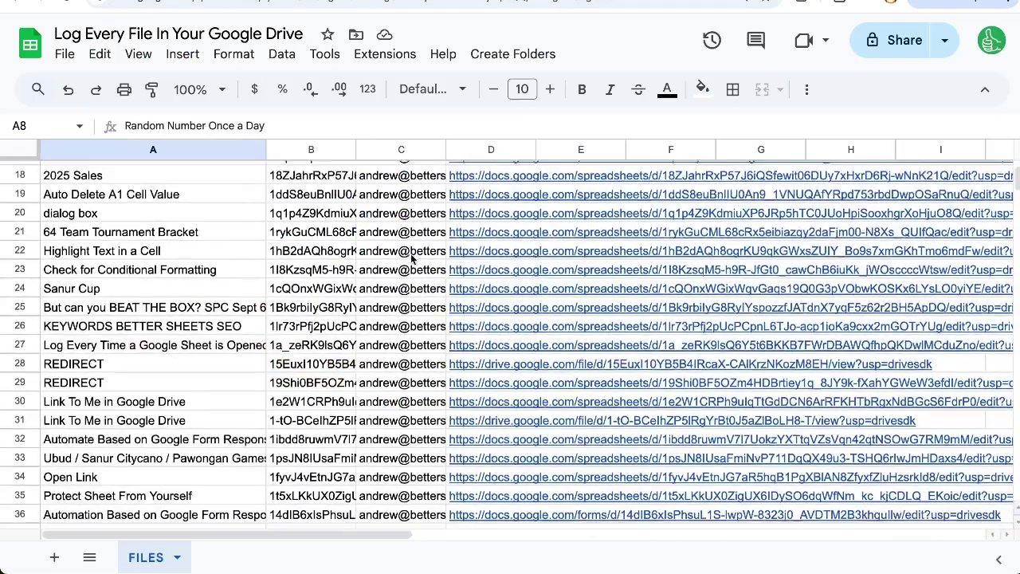
scroll(412, 270, "down", 3)
scroll(413, 270, "down", 3)
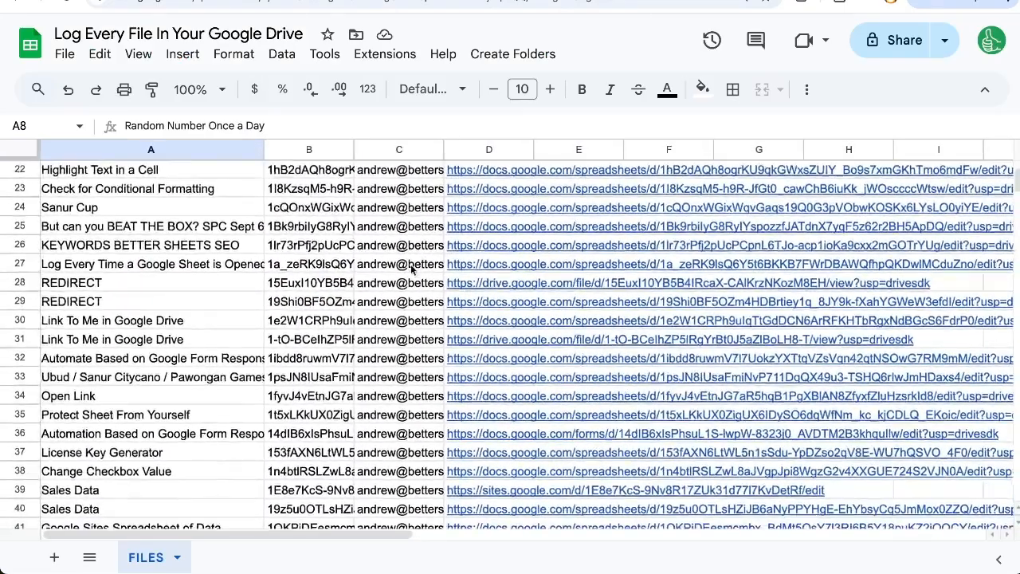
scroll(413, 270, "down", 3)
scroll(413, 270, "down", 3)
scroll(413, 270, "down", 3)
scroll(413, 270, "up", 8)
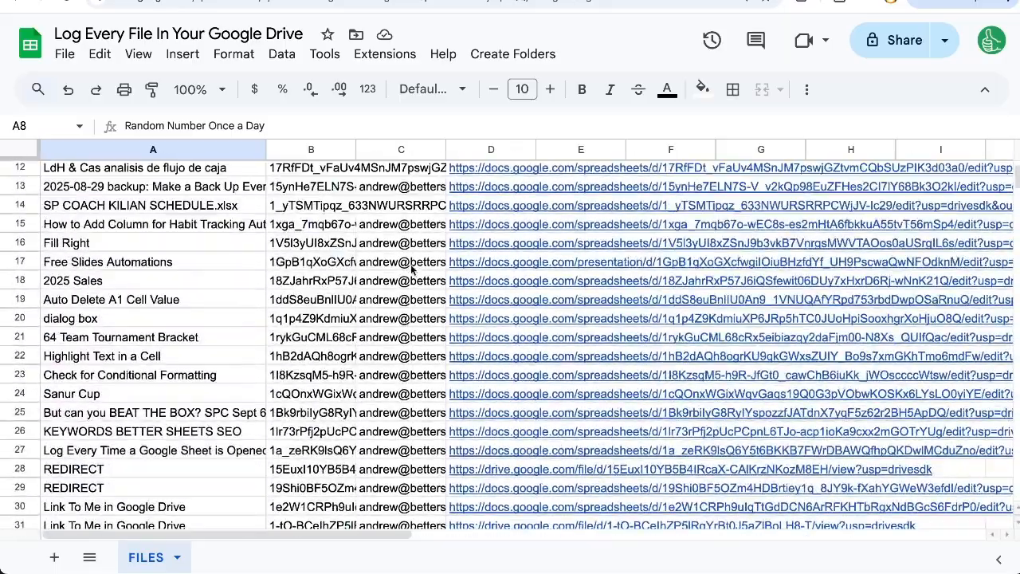
scroll(381, 213, "down", 5)
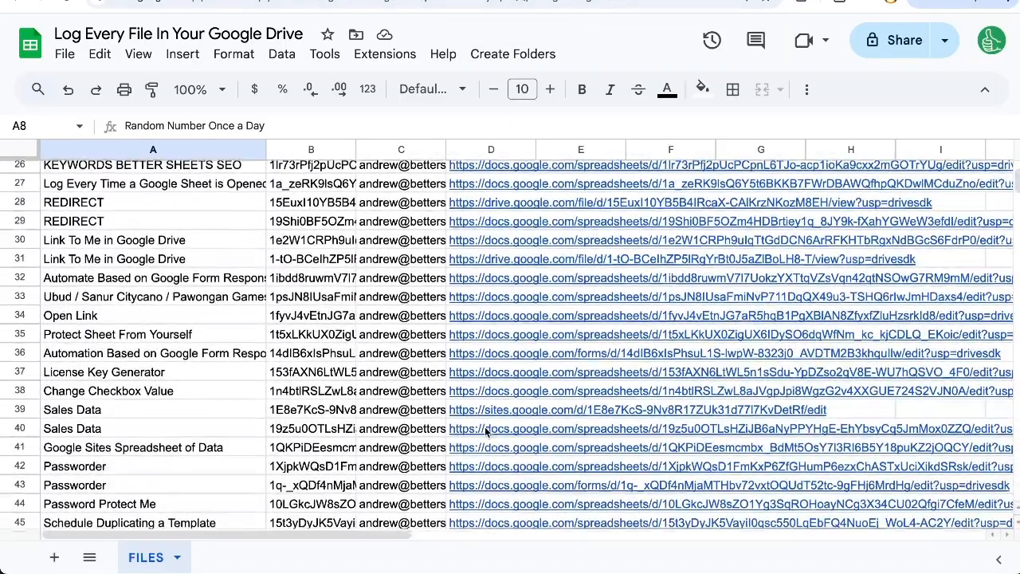
scroll(478, 319, "down", 3)
scroll(515, 402, "down", 3)
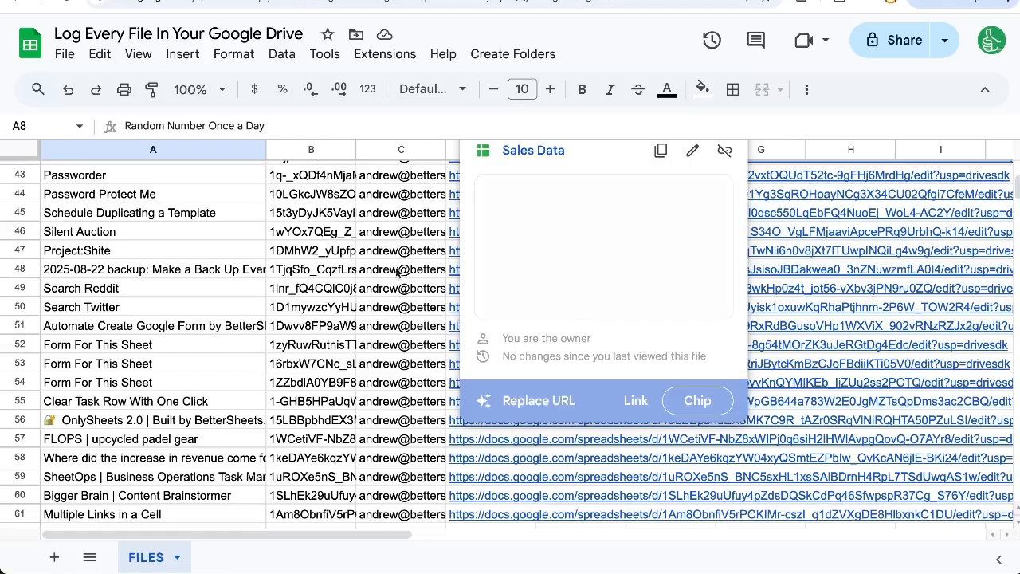